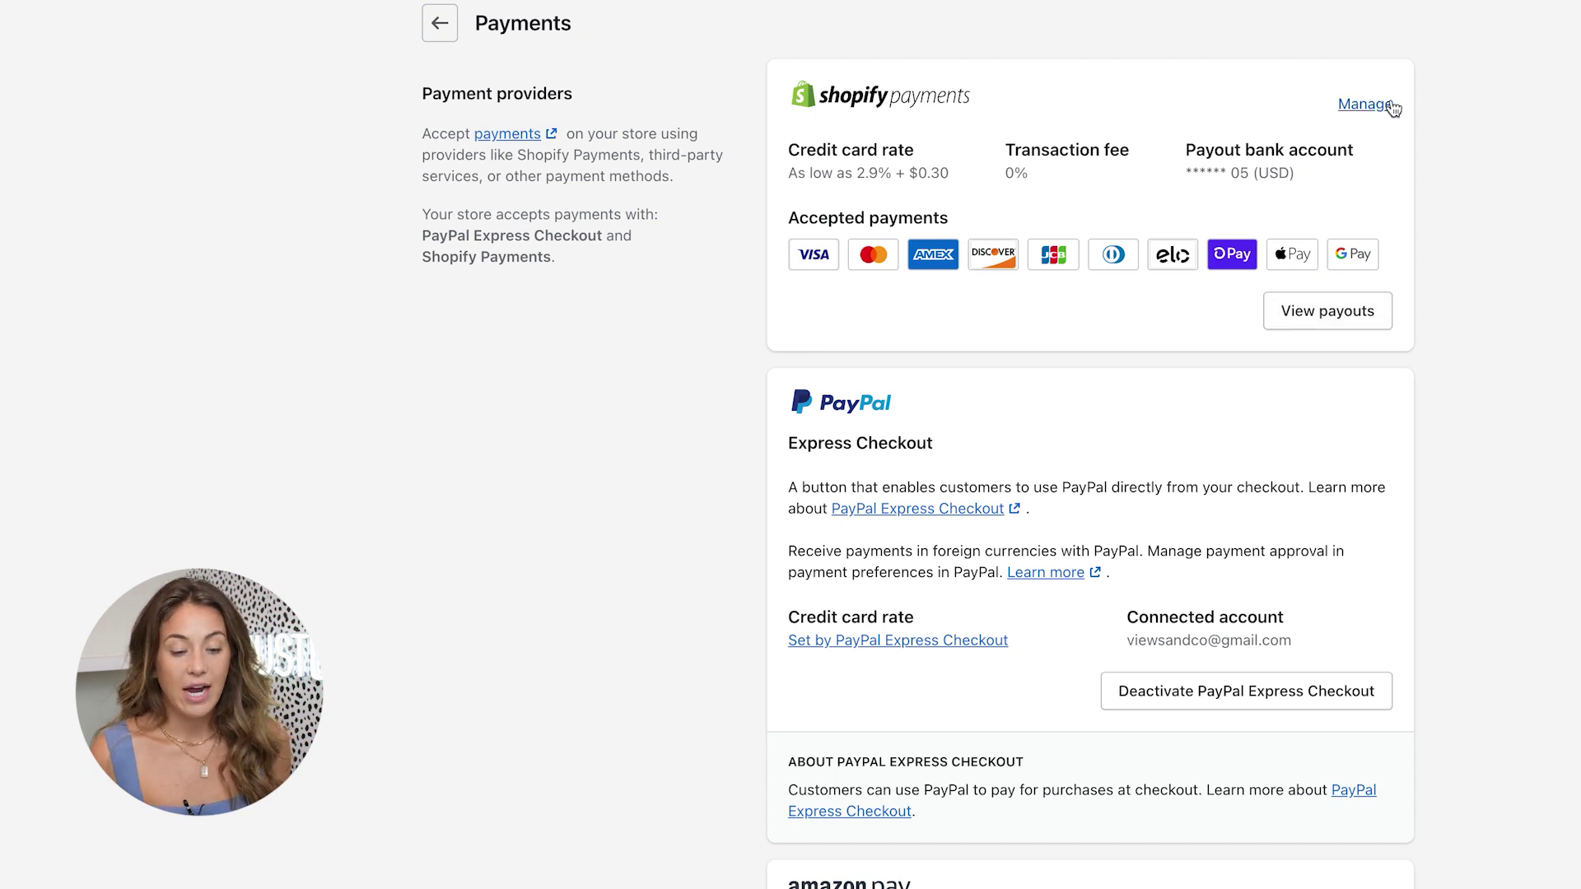
# - Open the management page for Shopify Payments and review its standard rates and accepted credit cards
pyautogui.click(1364, 105)
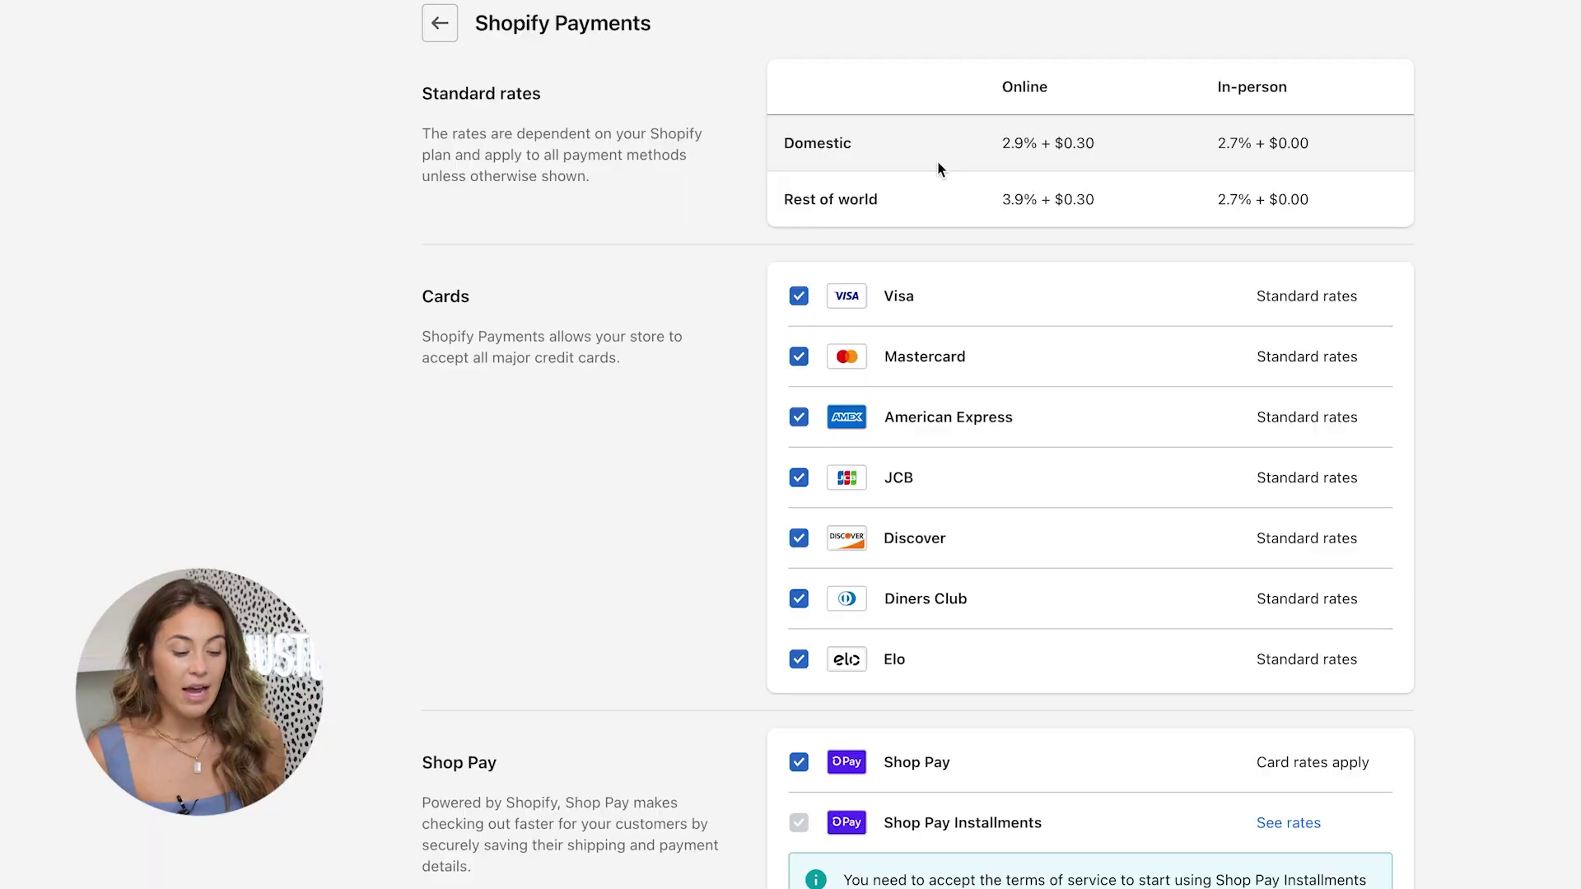
pyautogui.scroll(-10, 825, 288)
pyautogui.scroll(10, 799, 322)
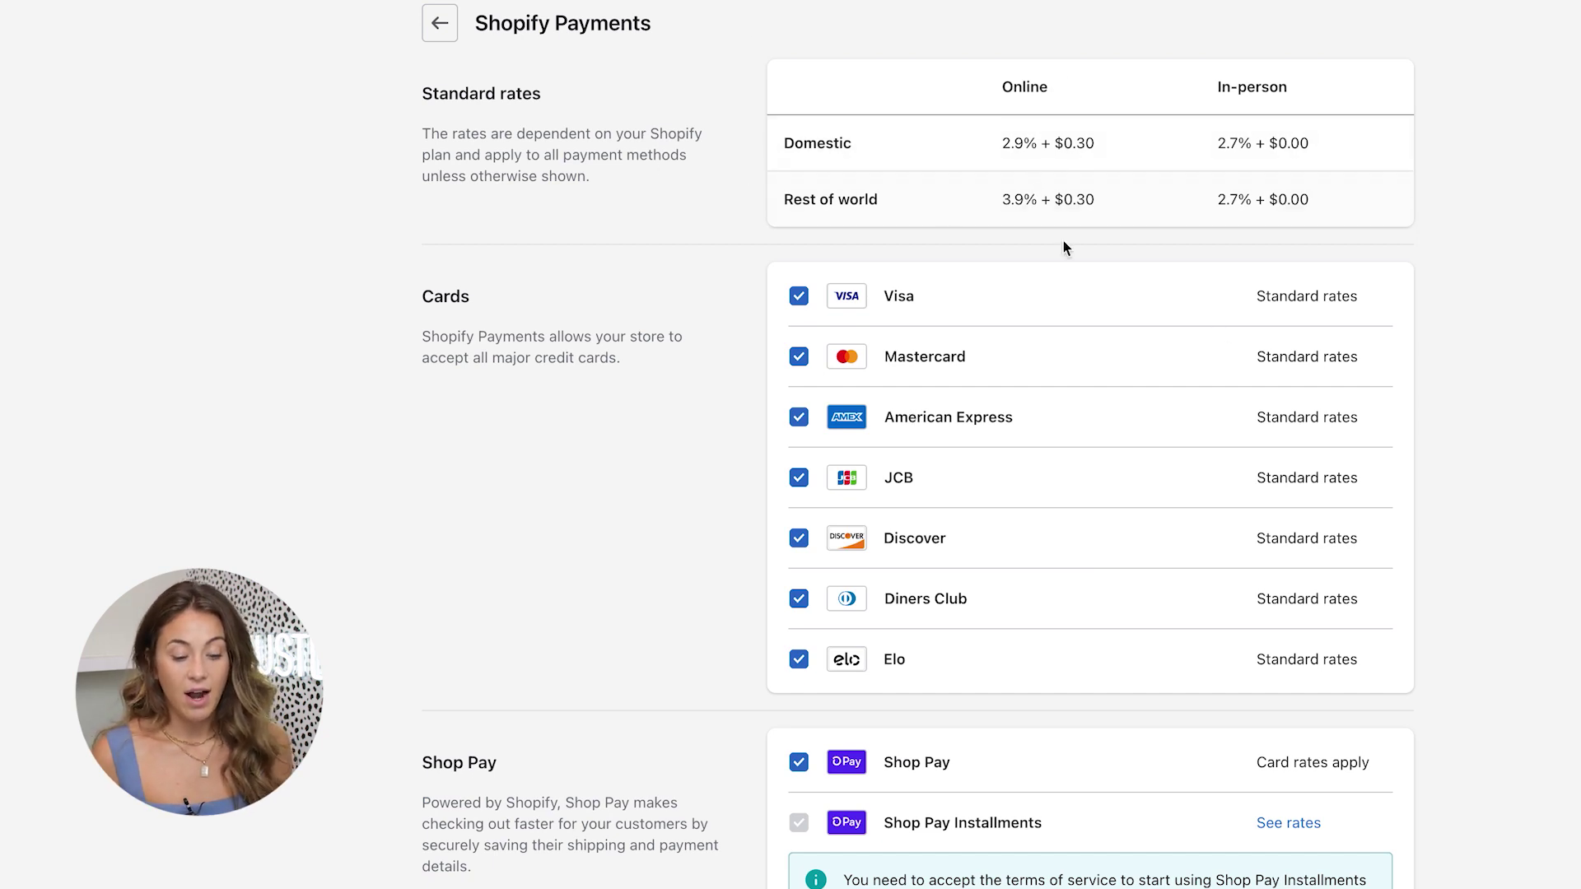
pyautogui.scroll(-3, 1423, 708)
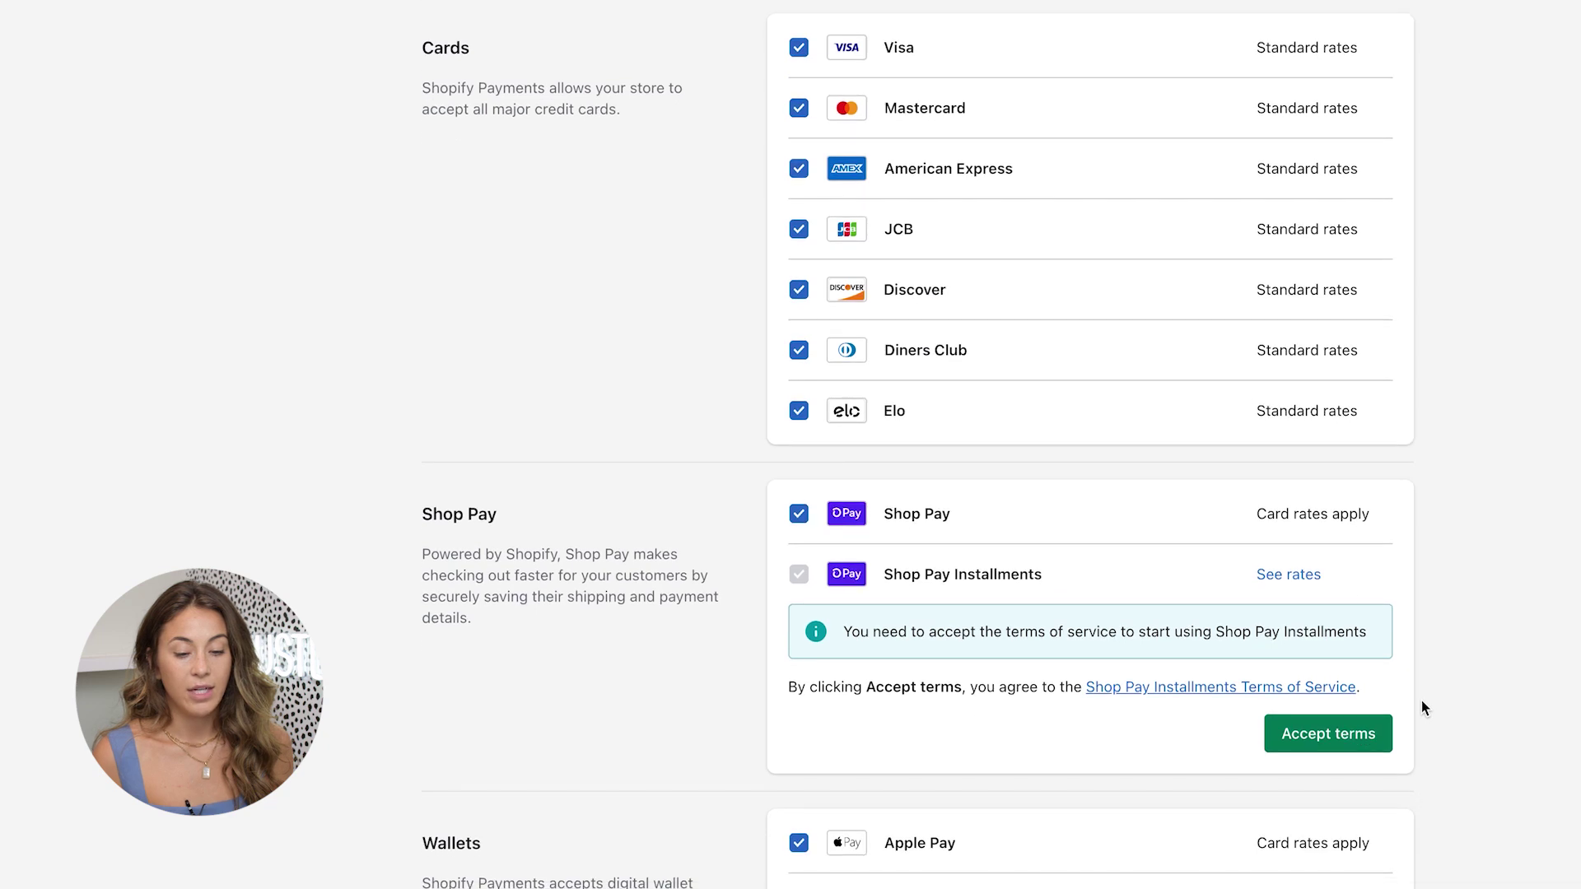
pyautogui.scroll(3, 1306, 524)
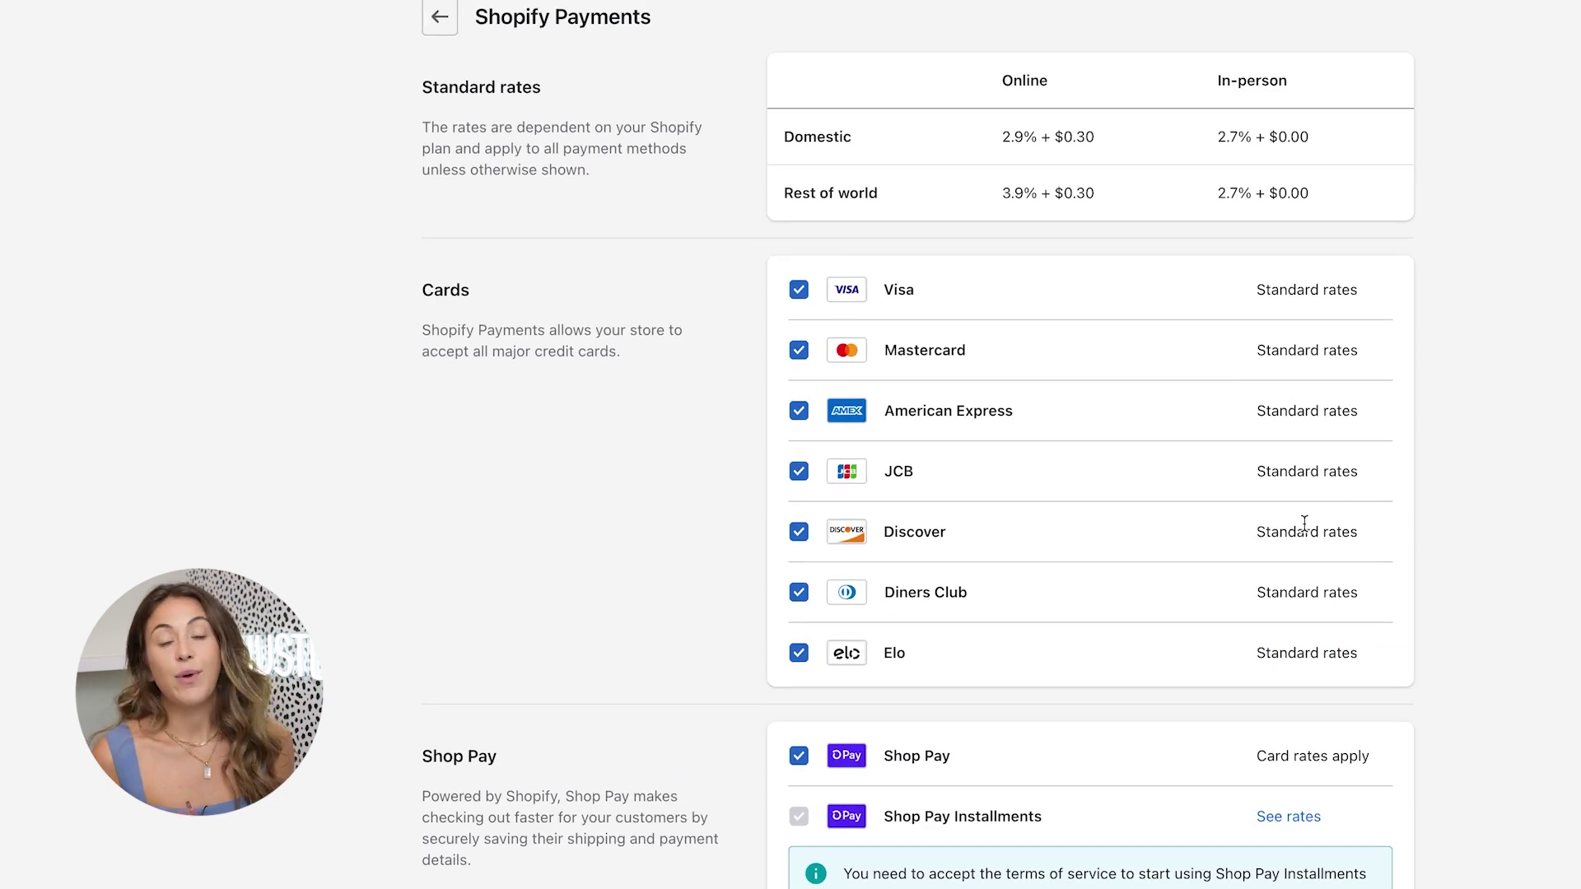
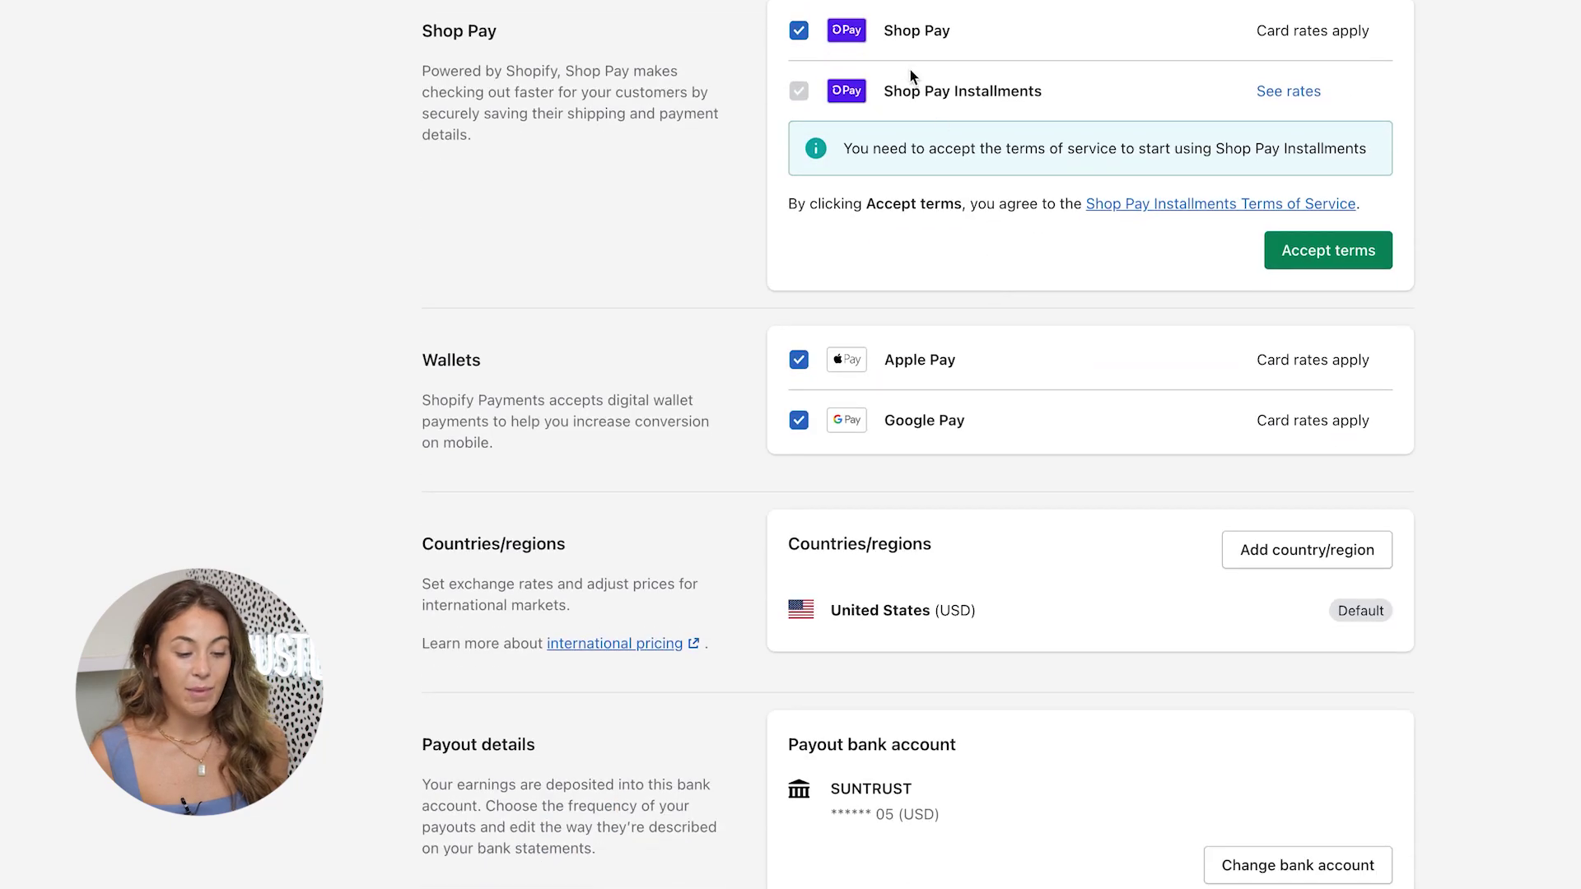
# - Examine the Shop Pay, wallets, countries/regions, payout bank account, statement descriptor and payout schedule settings
pyautogui.scroll(2, 997, 420)
pyautogui.scroll(-3, 996, 420)
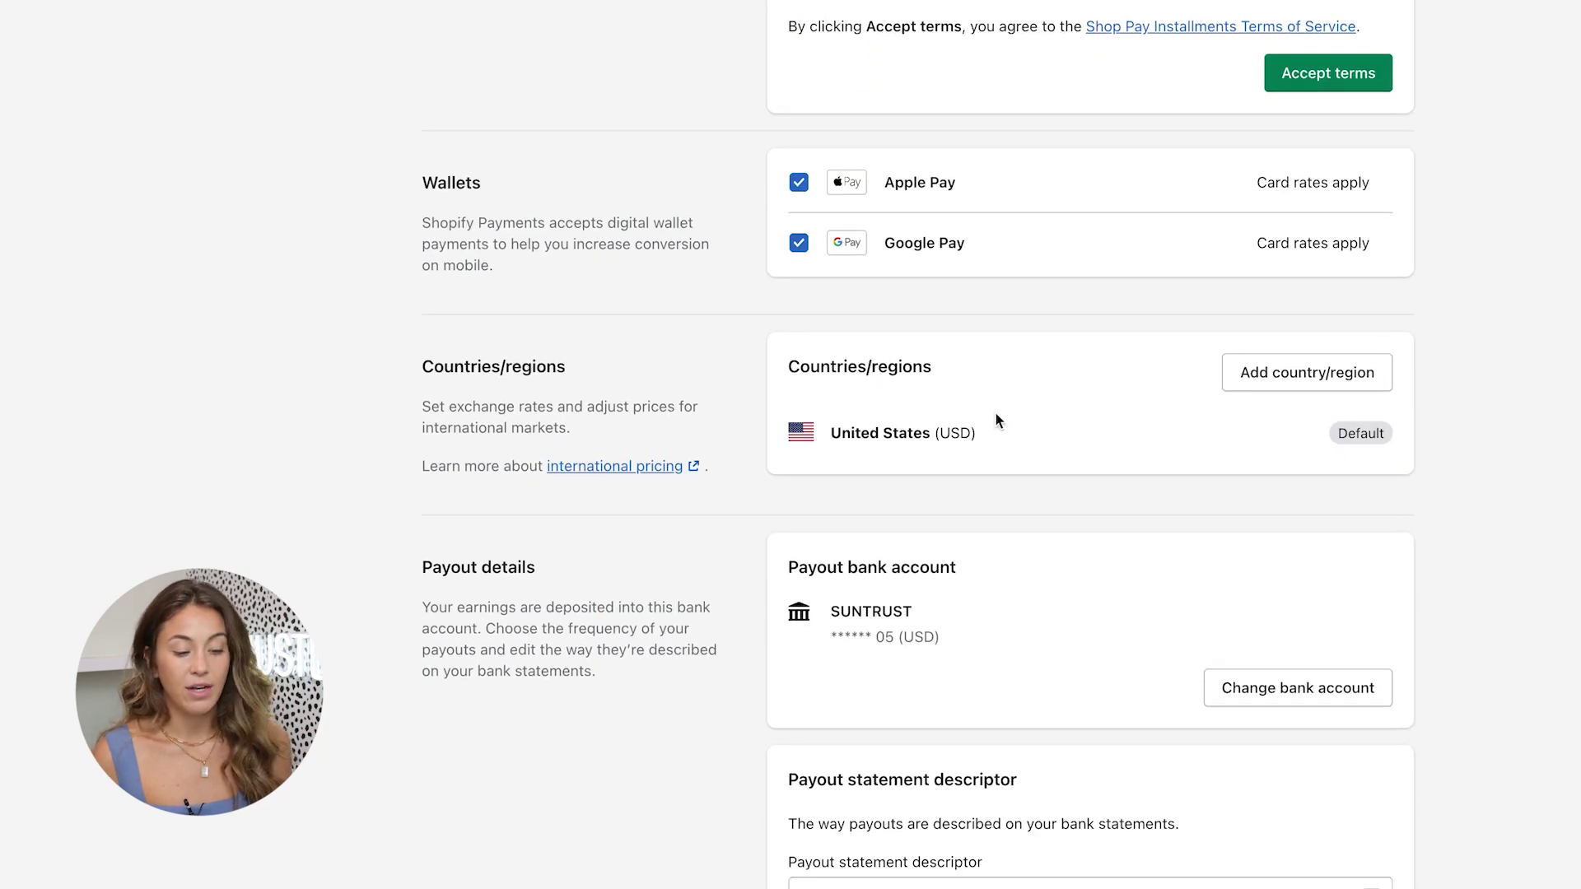
pyautogui.scroll(-3, 1102, 402)
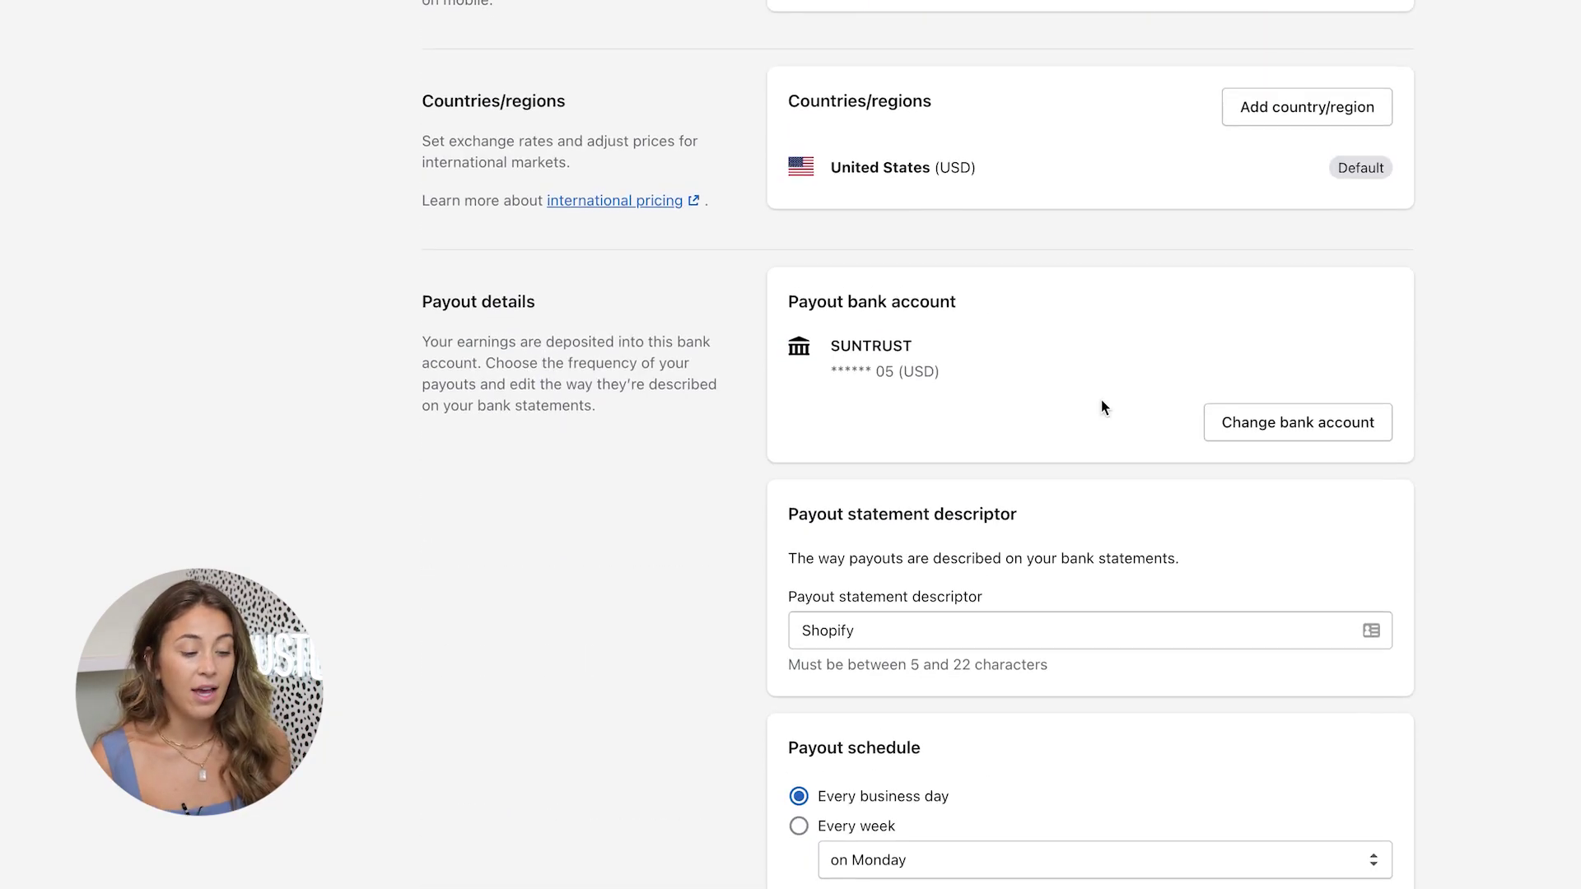
pyautogui.scroll(-2, 483, 477)
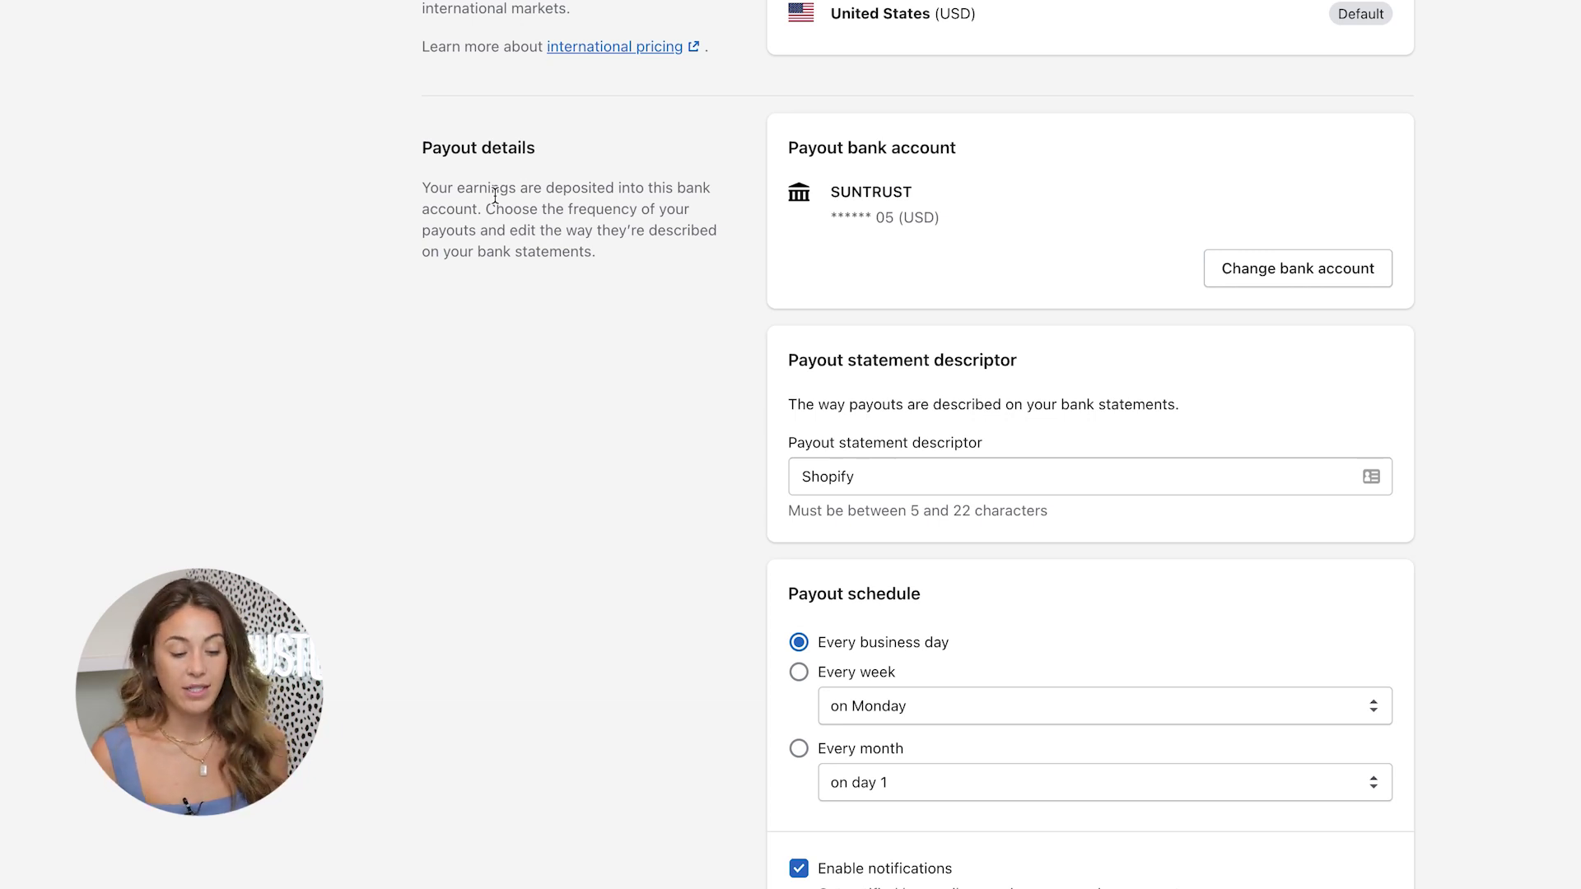
pyautogui.scroll(-5, 651, 457)
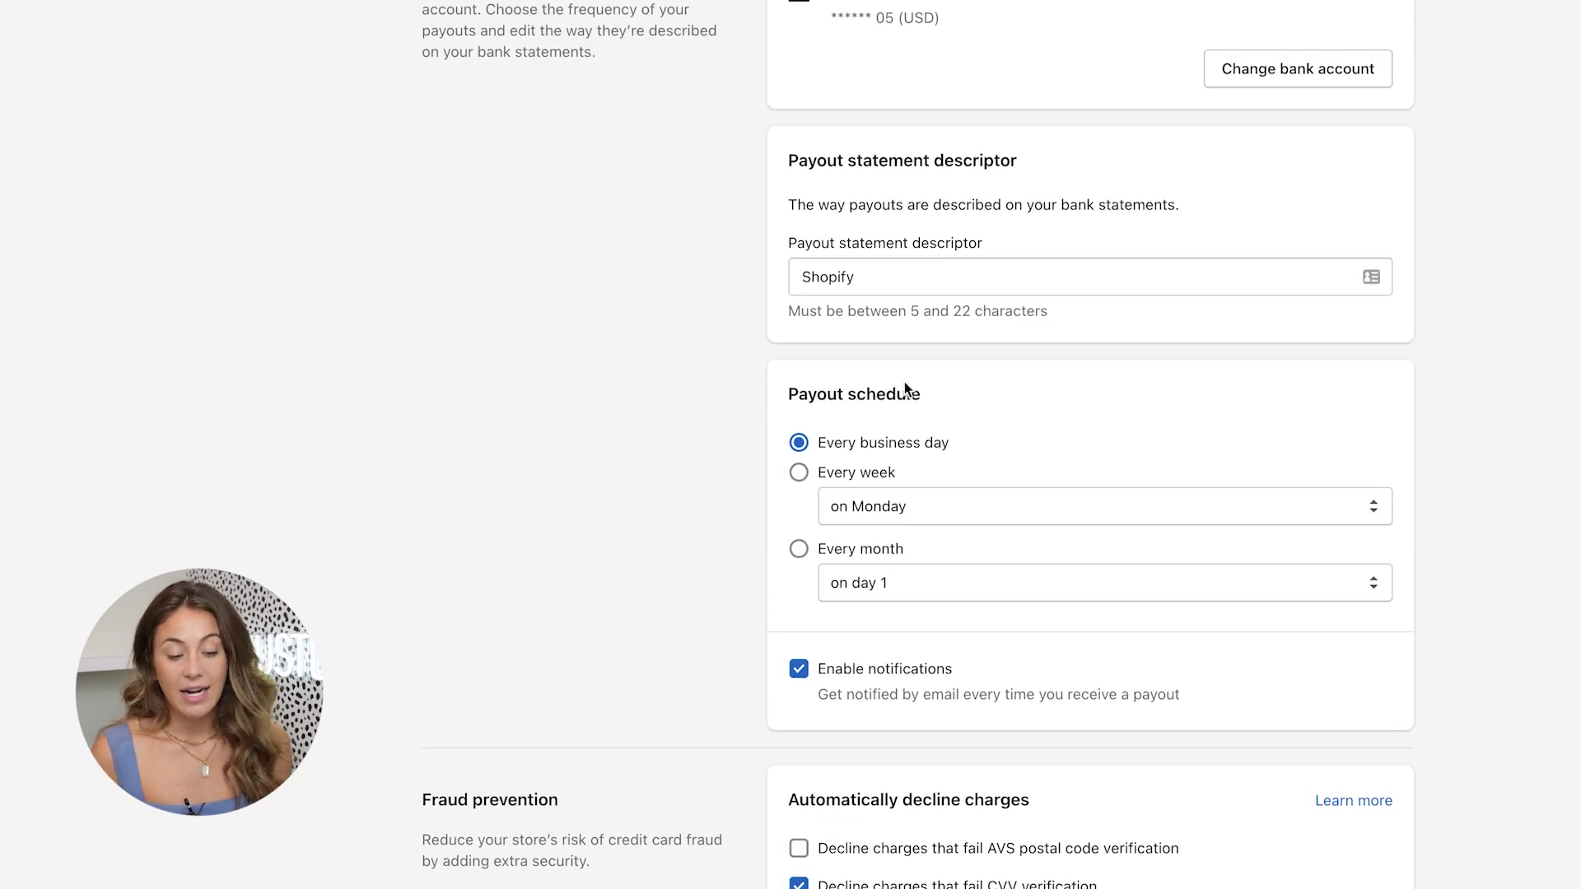
pyautogui.scroll(-2, 855, 448)
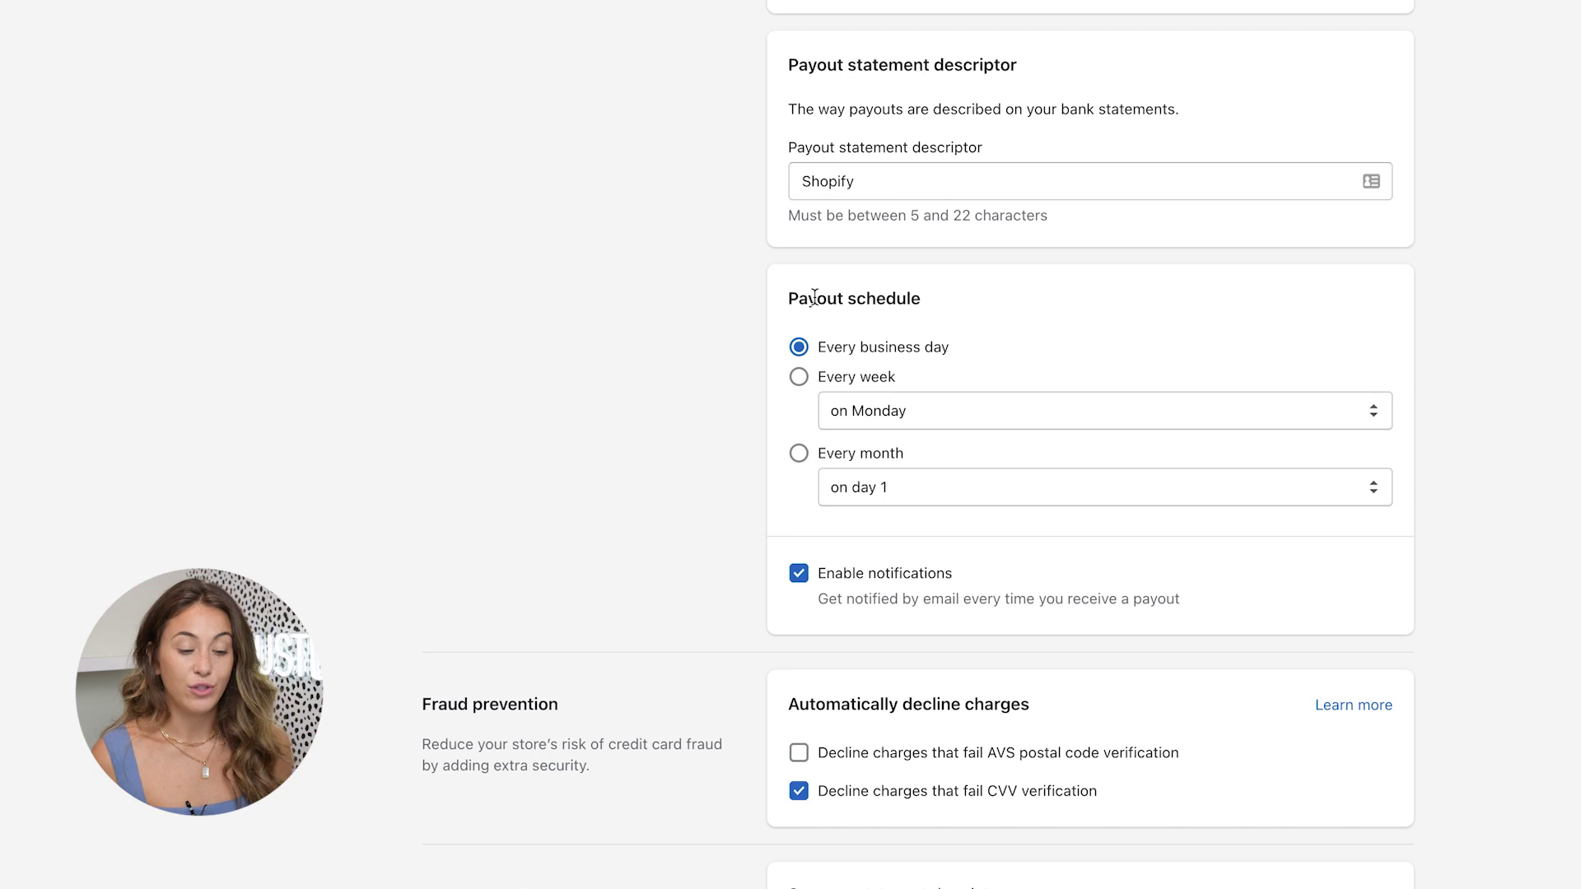
# - Examine the payout notifications, fraud prevention, customer billing statement and test mode settings
pyautogui.scroll(-3, 814, 298)
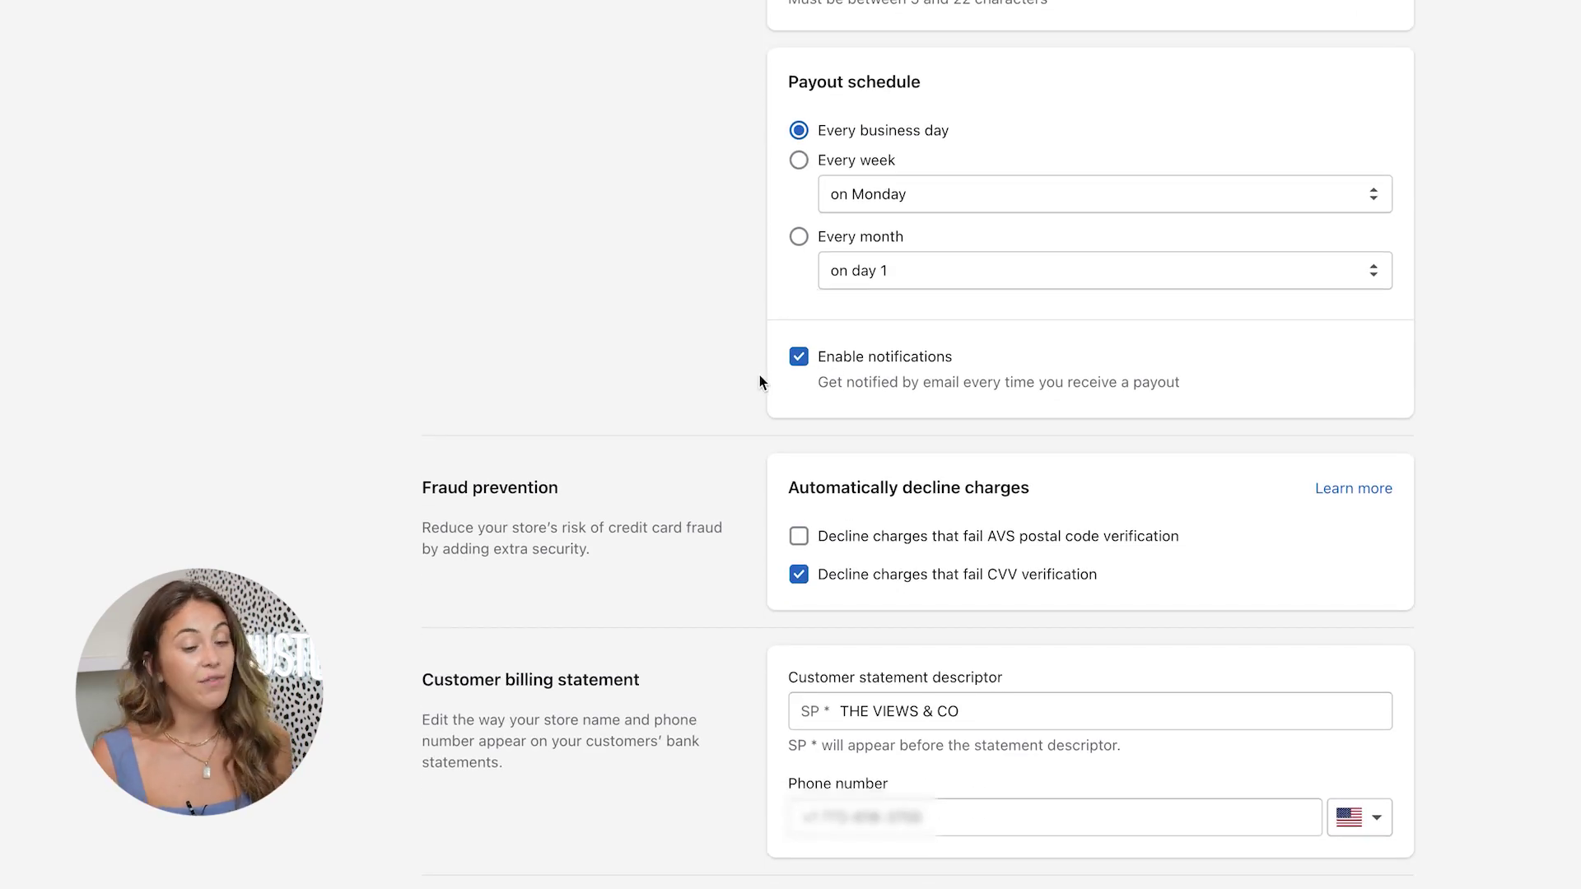
pyautogui.scroll(-2, 835, 378)
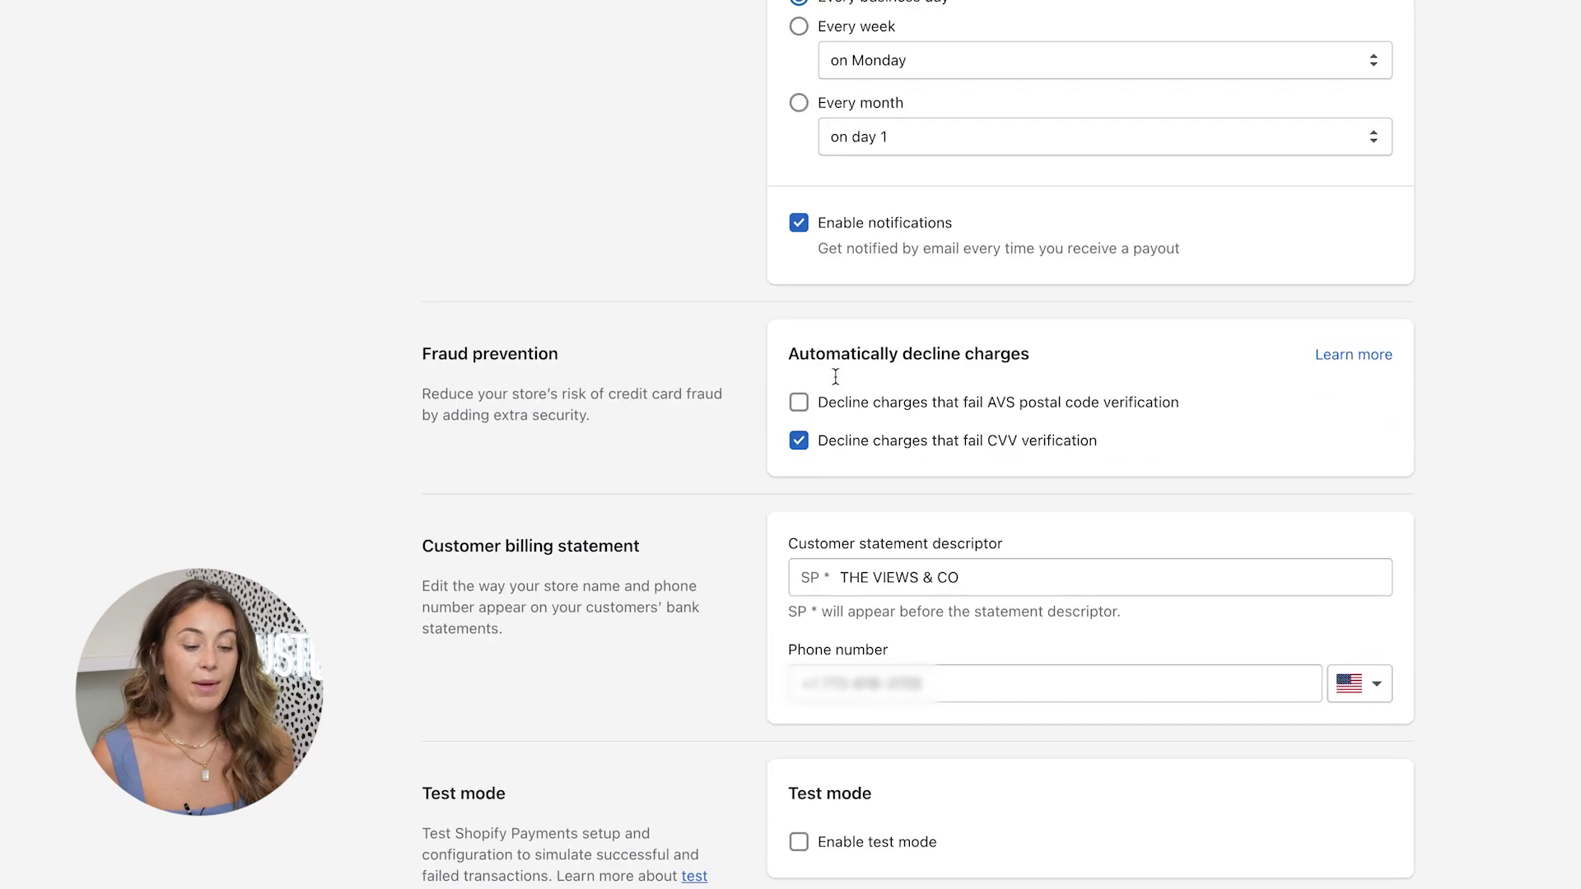
pyautogui.scroll(-2, 835, 378)
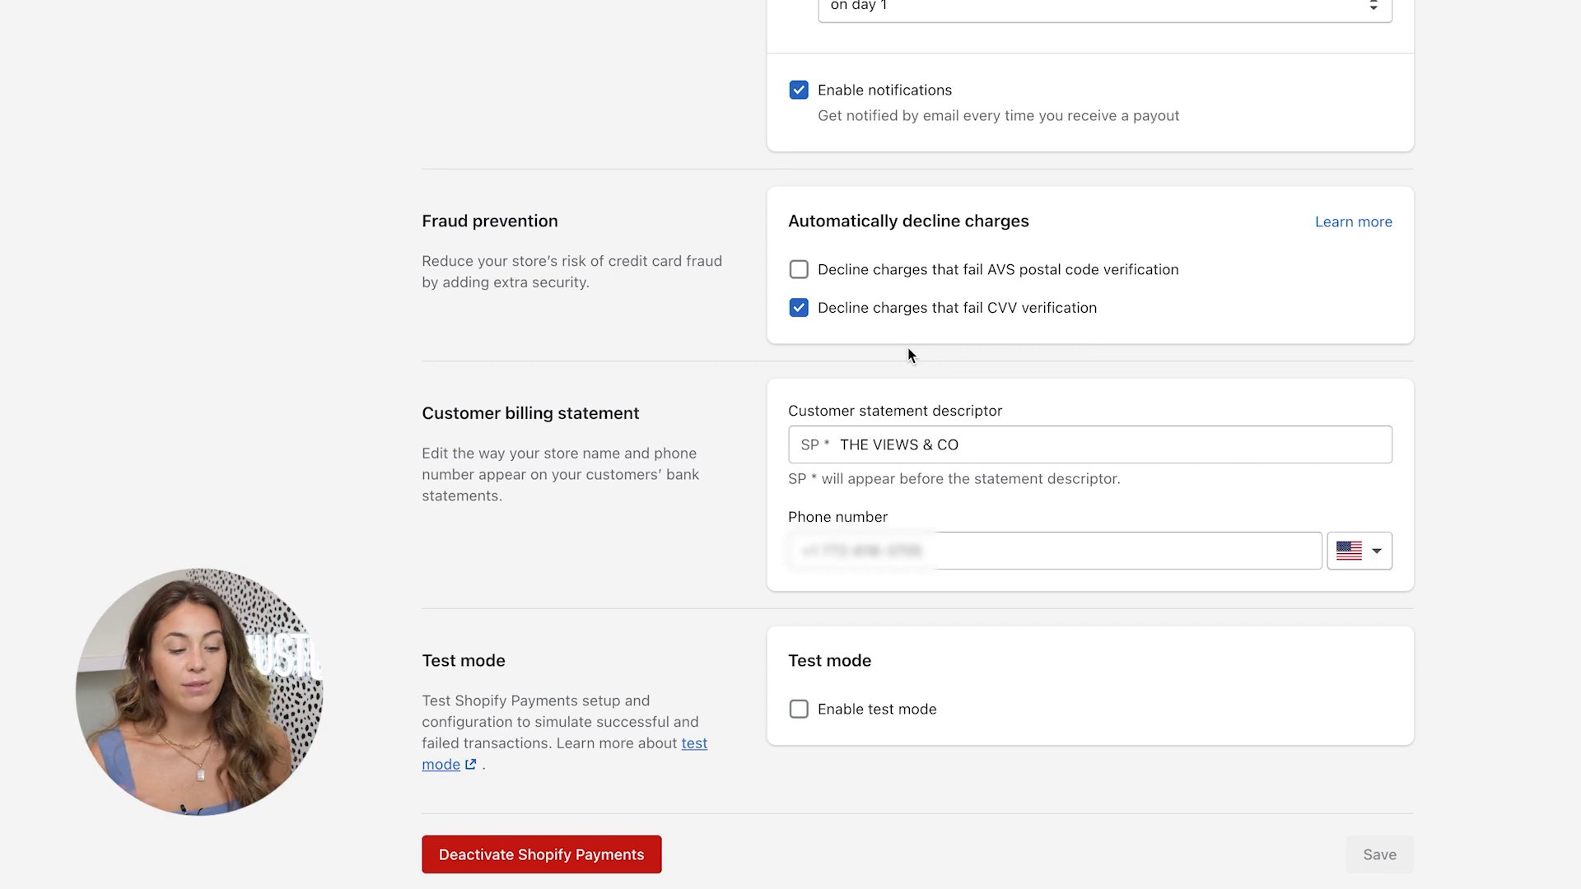
pyautogui.scroll(-1, 908, 350)
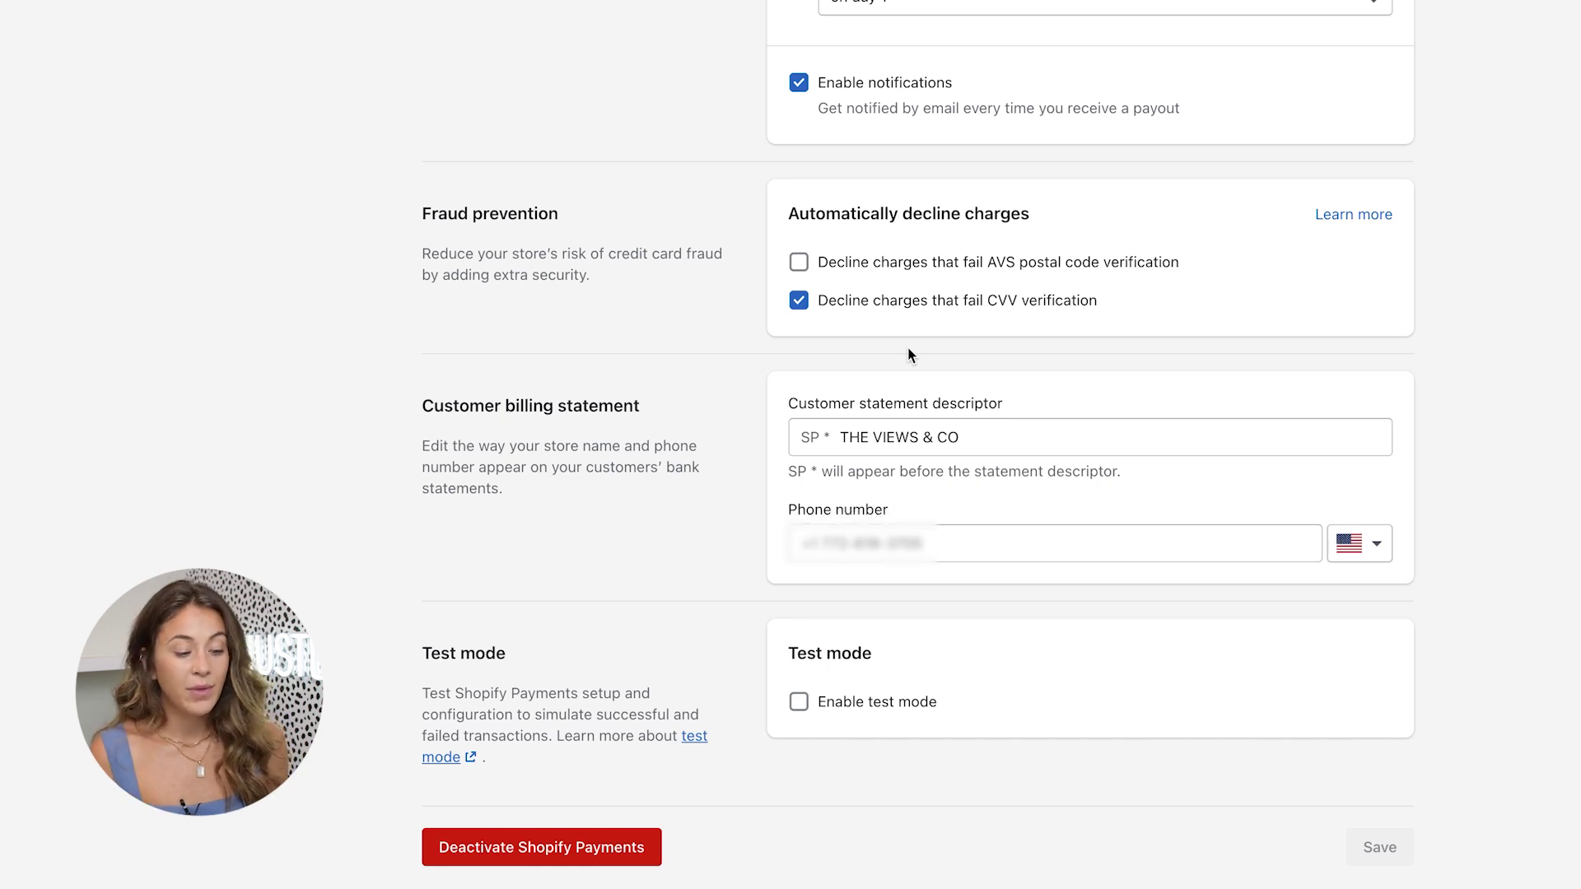
pyautogui.scroll(-3, 908, 347)
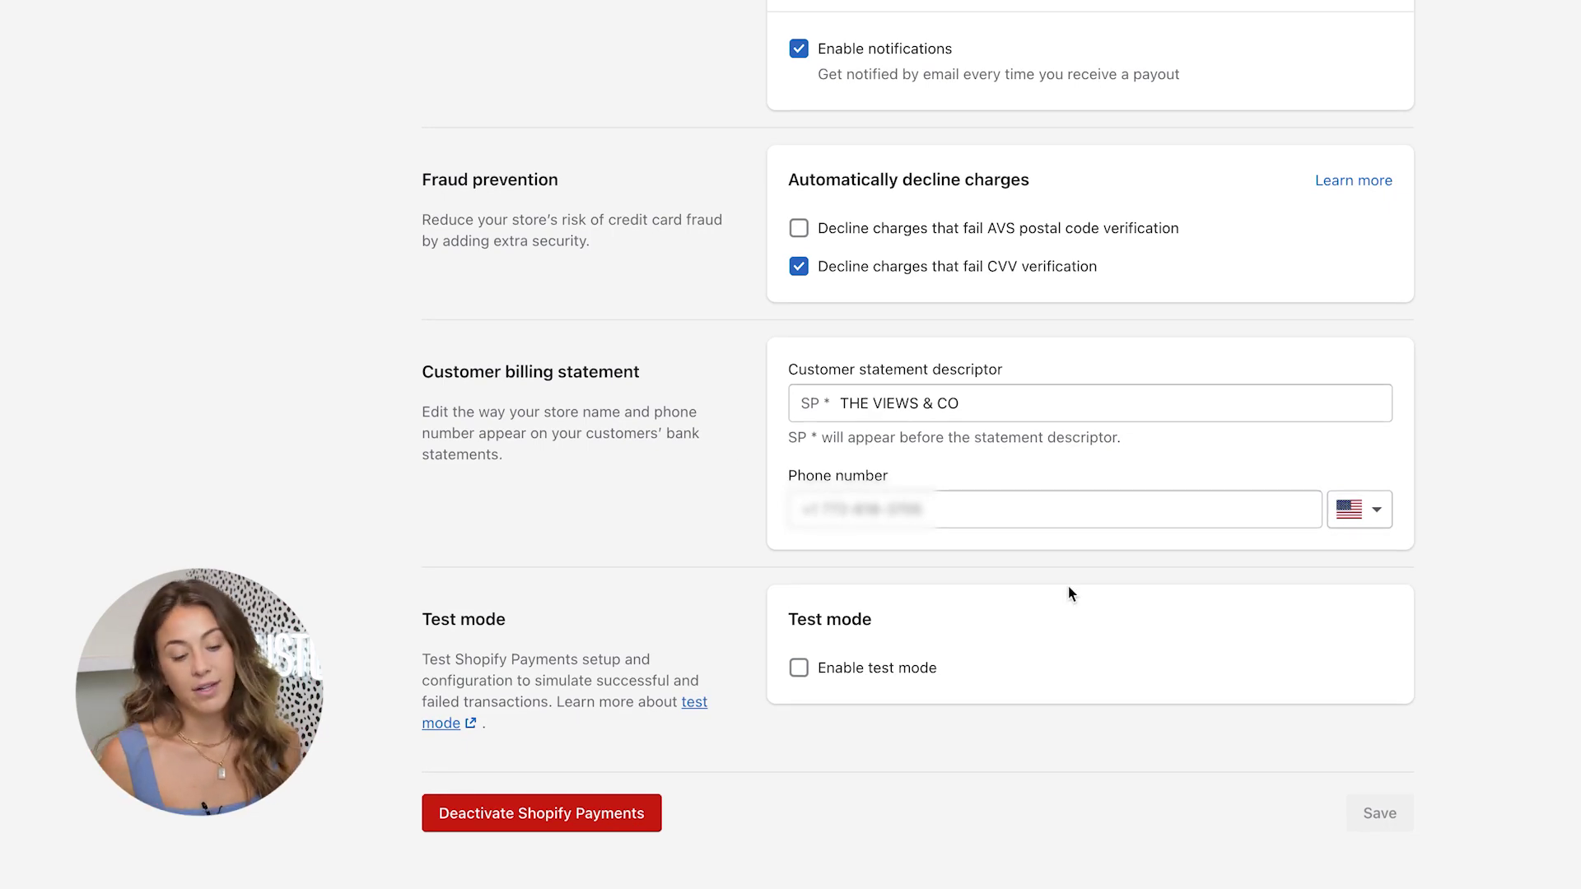
# - Look over the Shopify Payments settings once more, from the standard rates down to the payout schedule
pyautogui.scroll(20, 1069, 586)
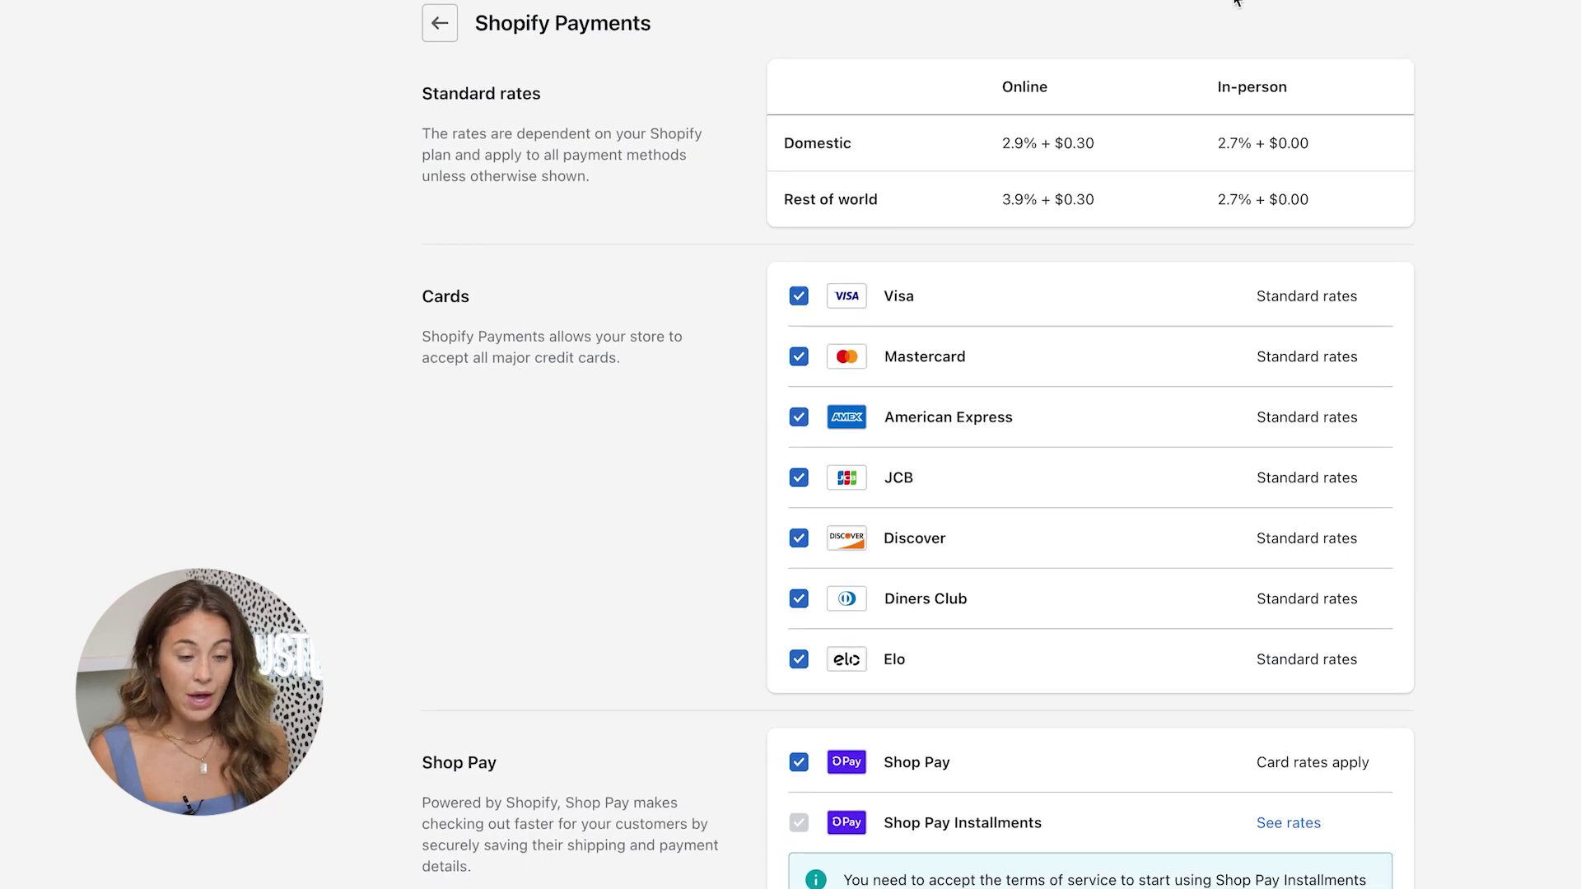
pyautogui.scroll(2, 1120, 300)
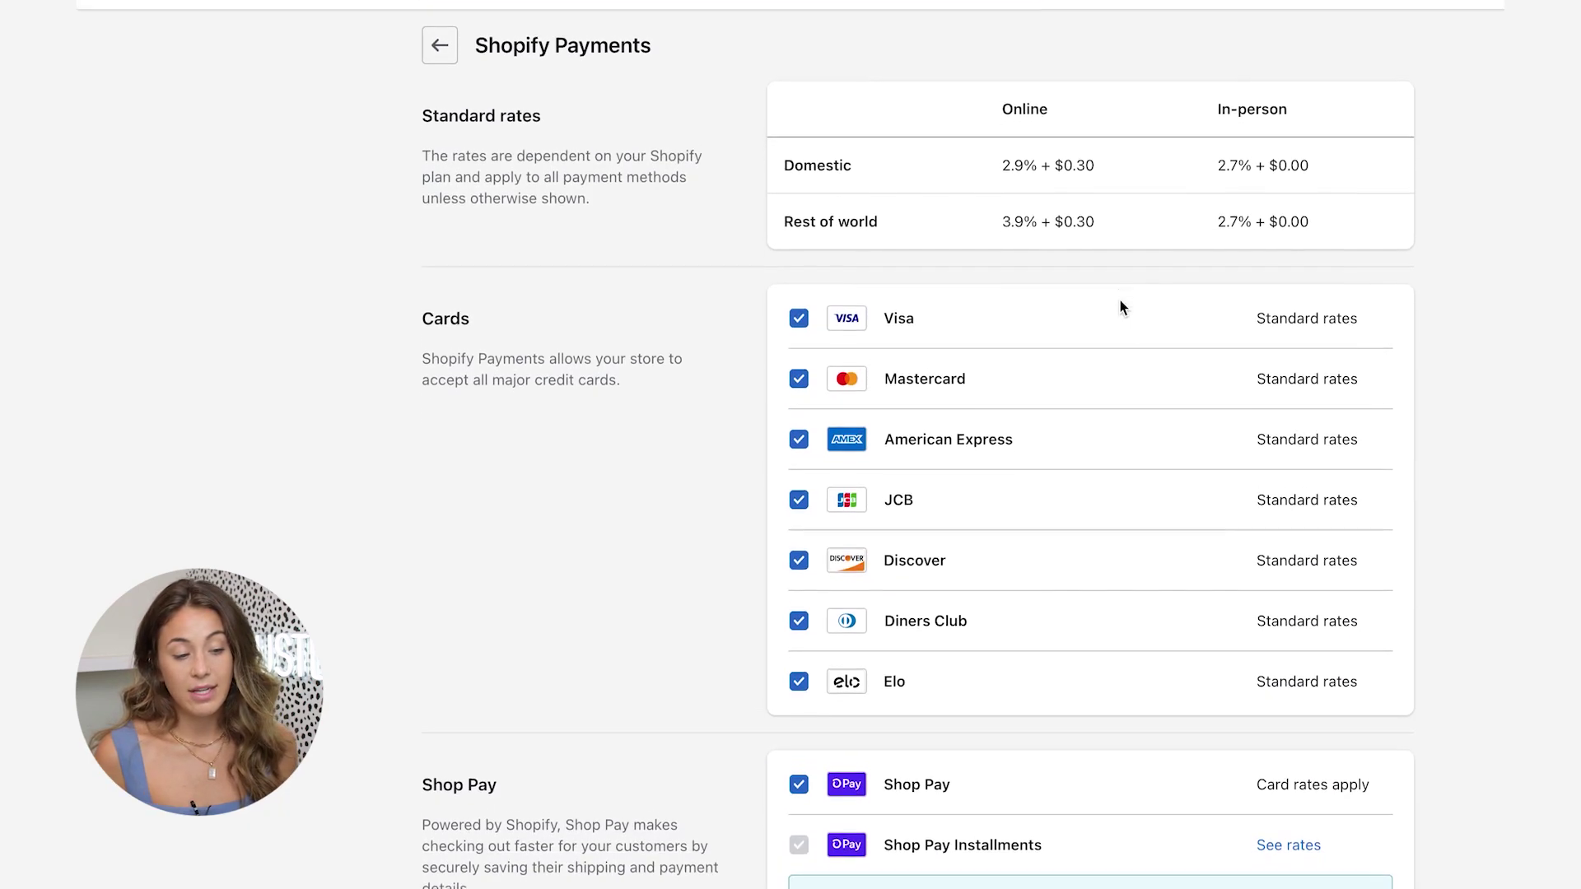
pyautogui.scroll(-20, 1080, 529)
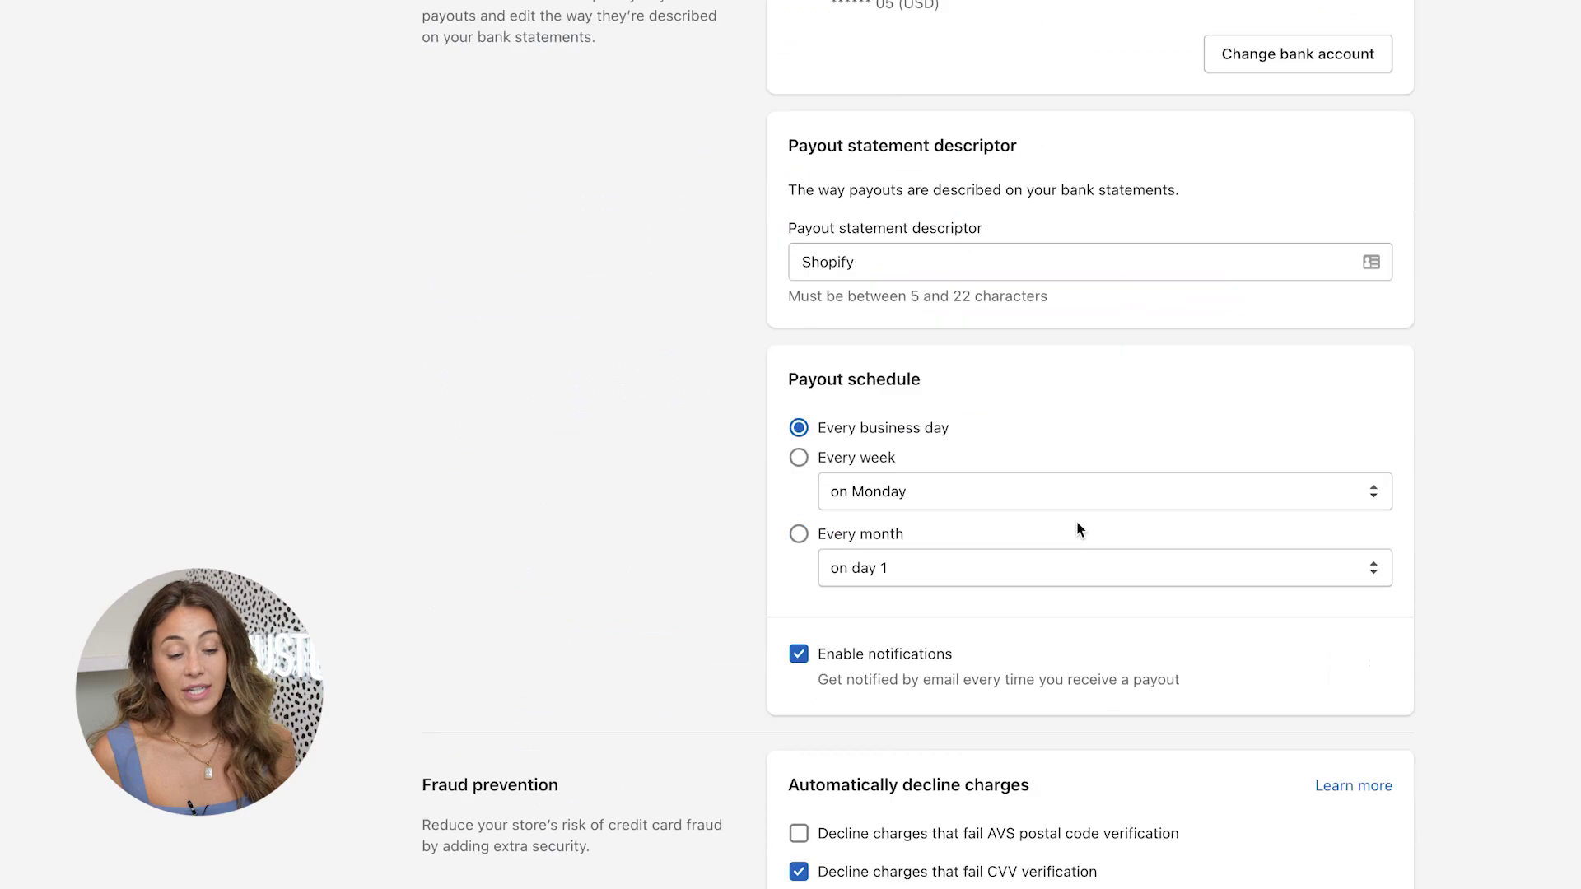
pyautogui.scroll(20, 1080, 529)
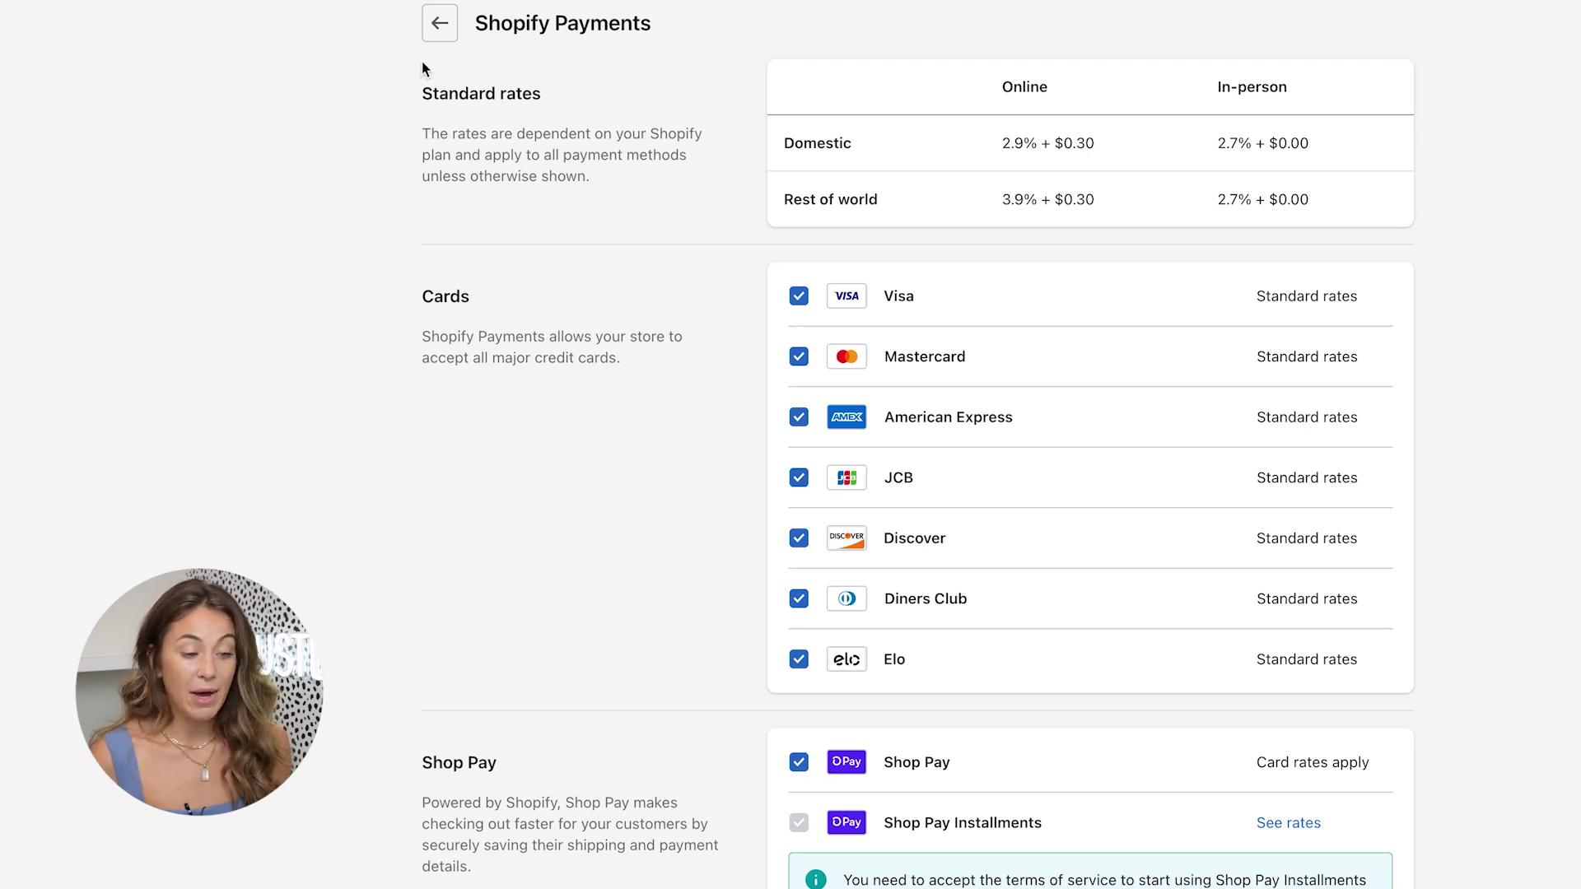
# - Return to the payment providers overview and examine the PayPal, Amazon Pay, third-party, alternative and manual payment options
pyautogui.click(439, 28)
pyautogui.scroll(-3, 763, 313)
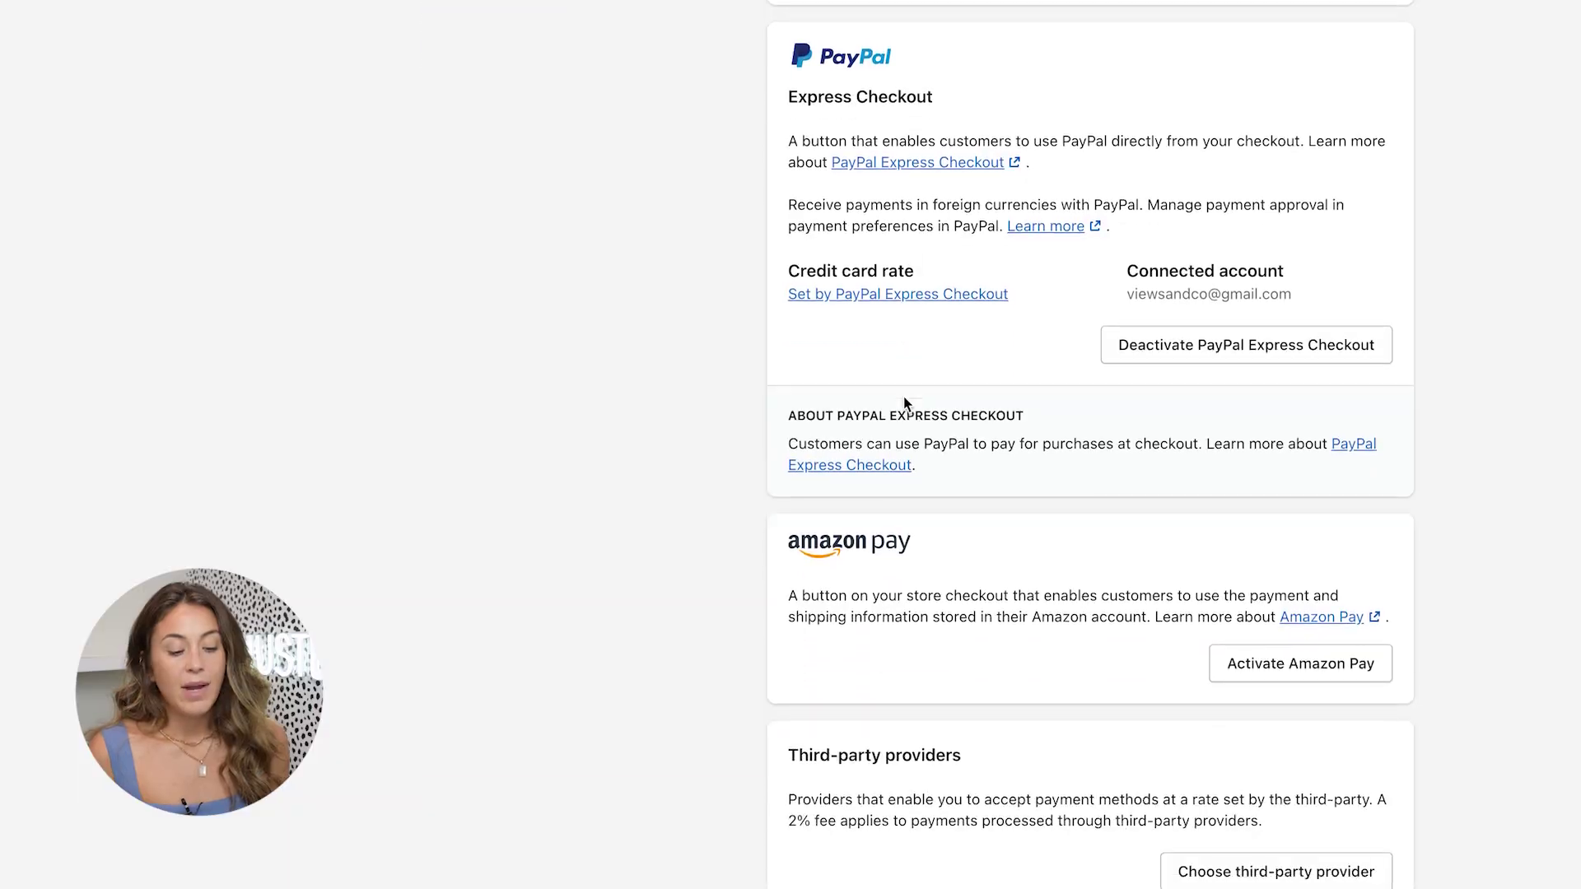
pyautogui.scroll(-3, 903, 397)
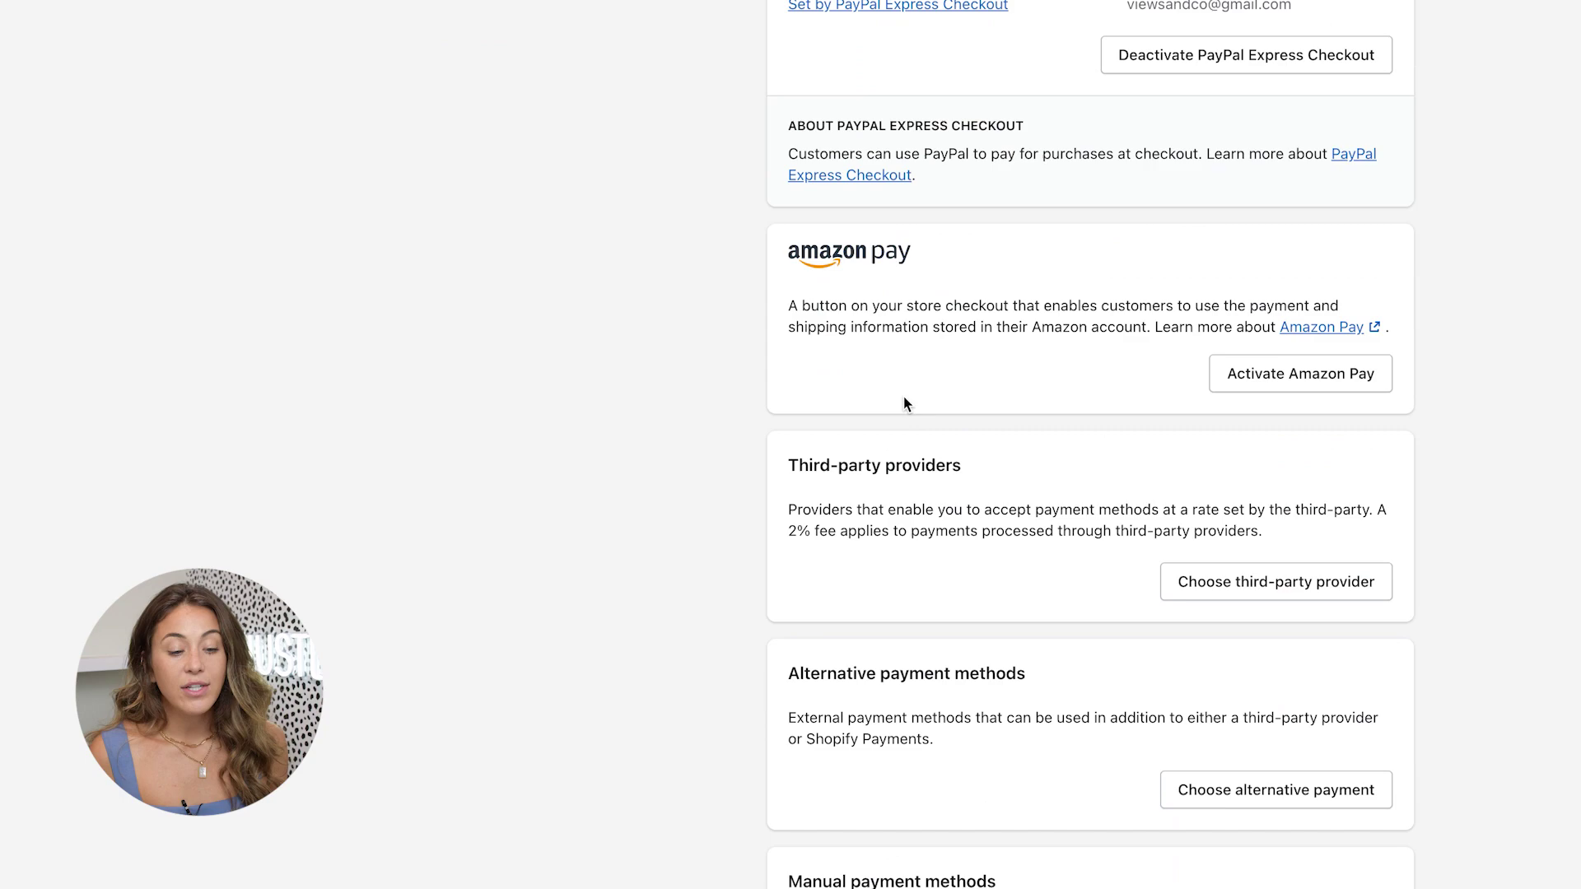
pyautogui.scroll(-5, 1135, 550)
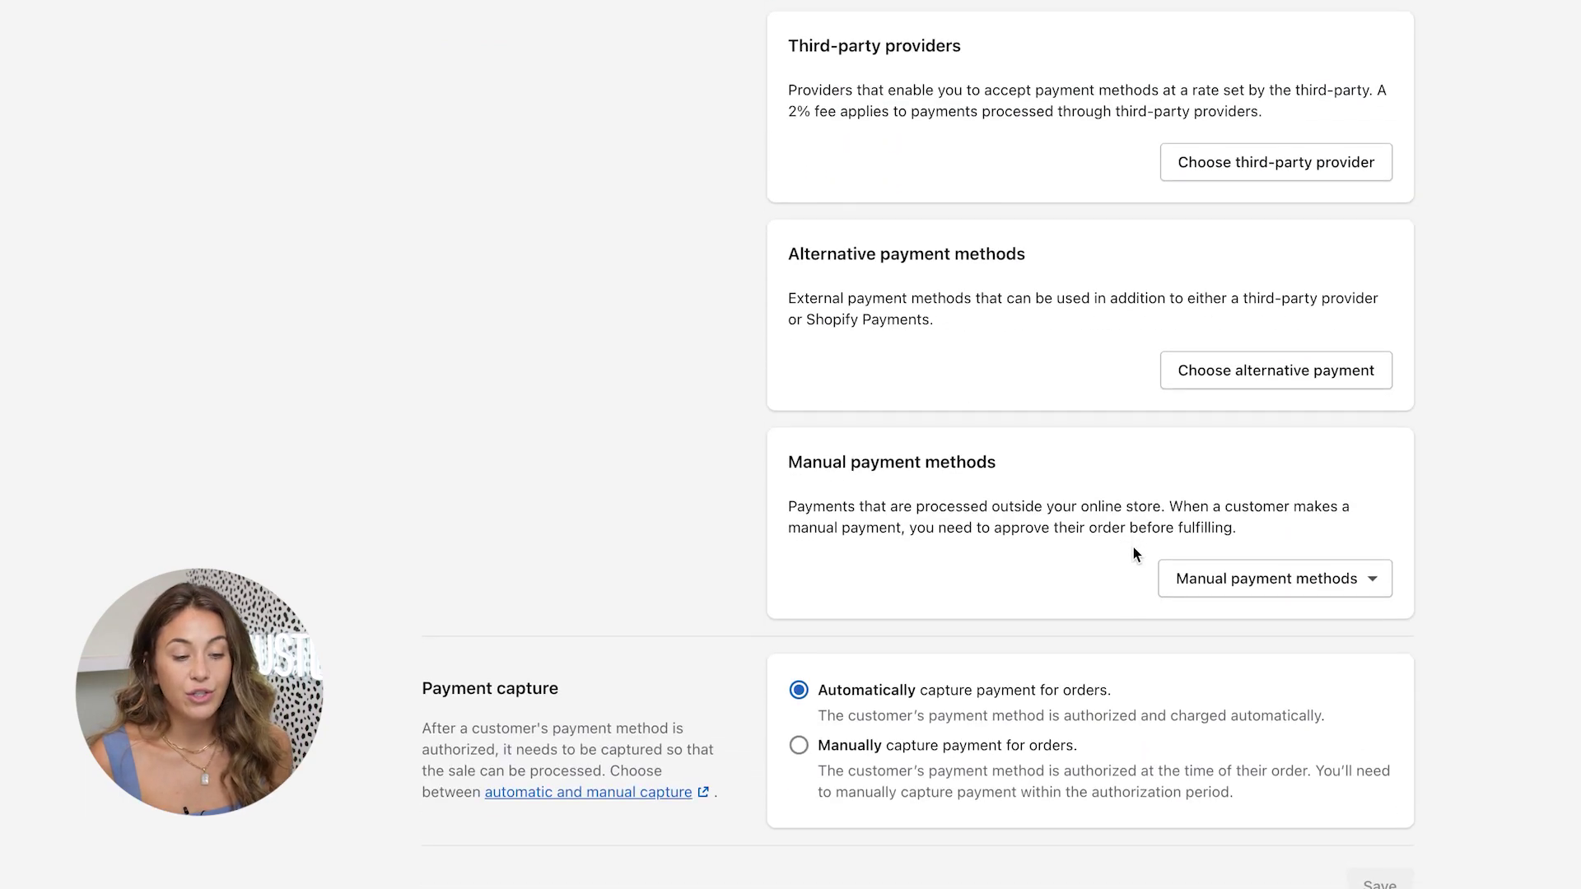
pyautogui.scroll(8, 1133, 548)
pyautogui.scroll(-2, 1133, 549)
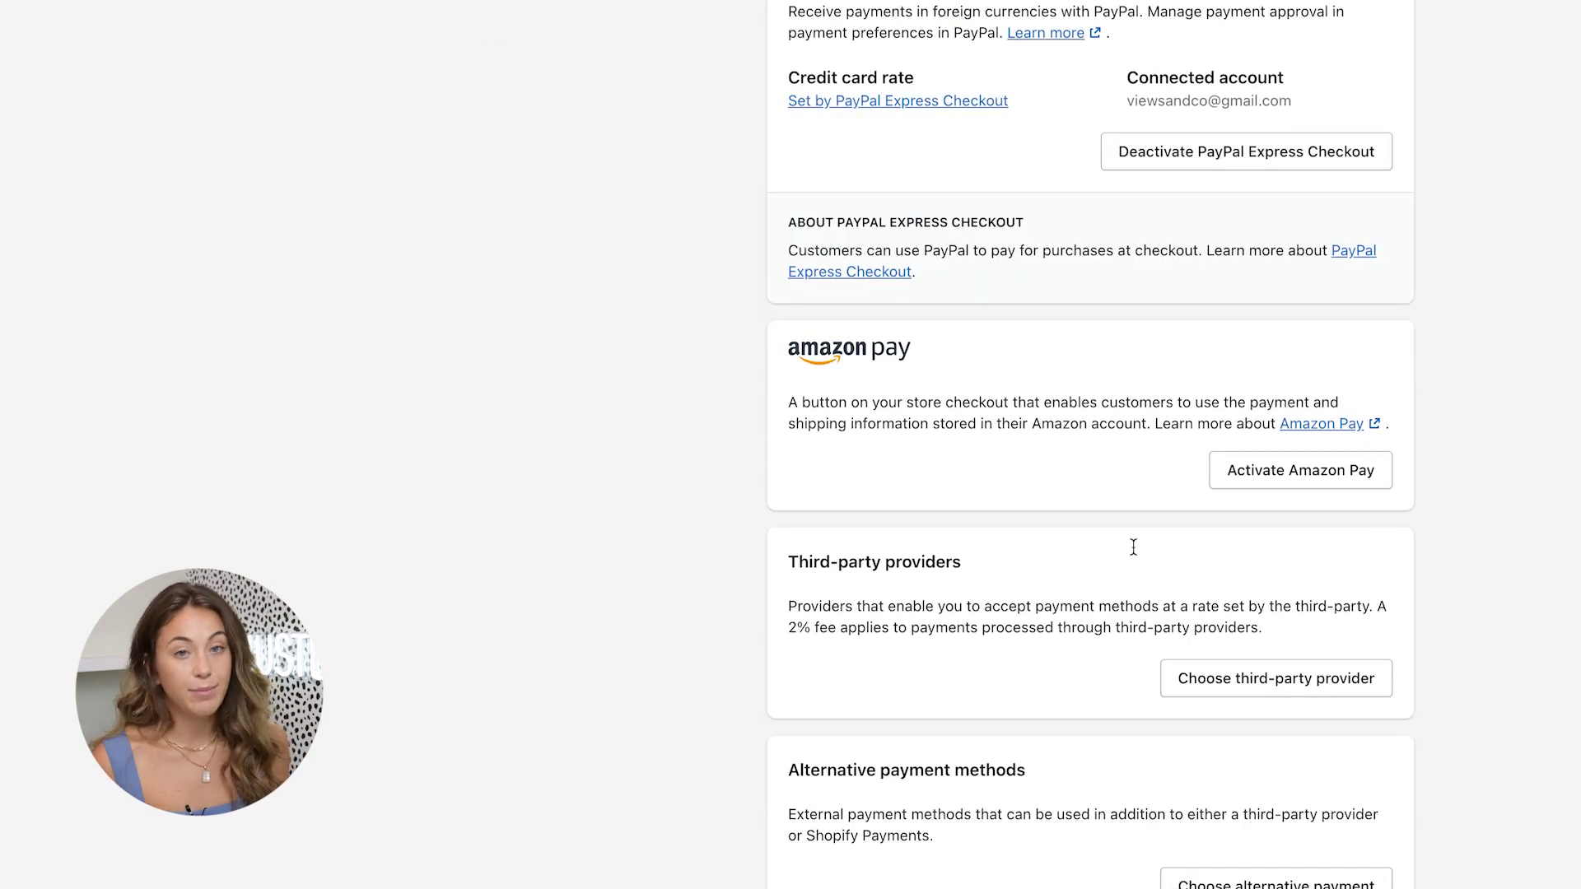
pyautogui.scroll(-3, 1133, 553)
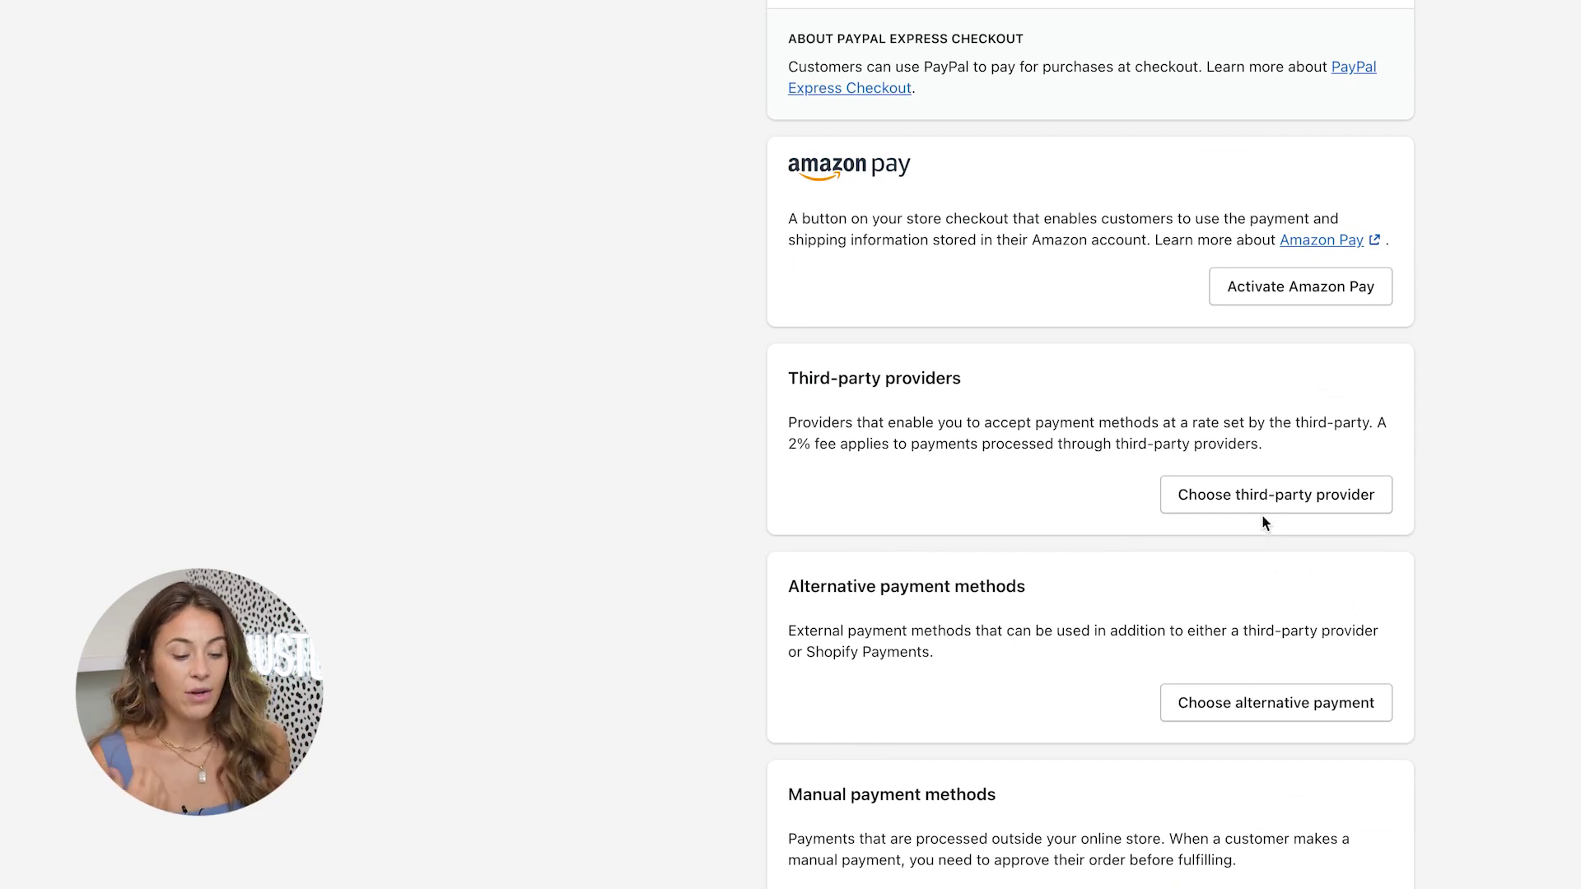
pyautogui.scroll(-2, 1266, 523)
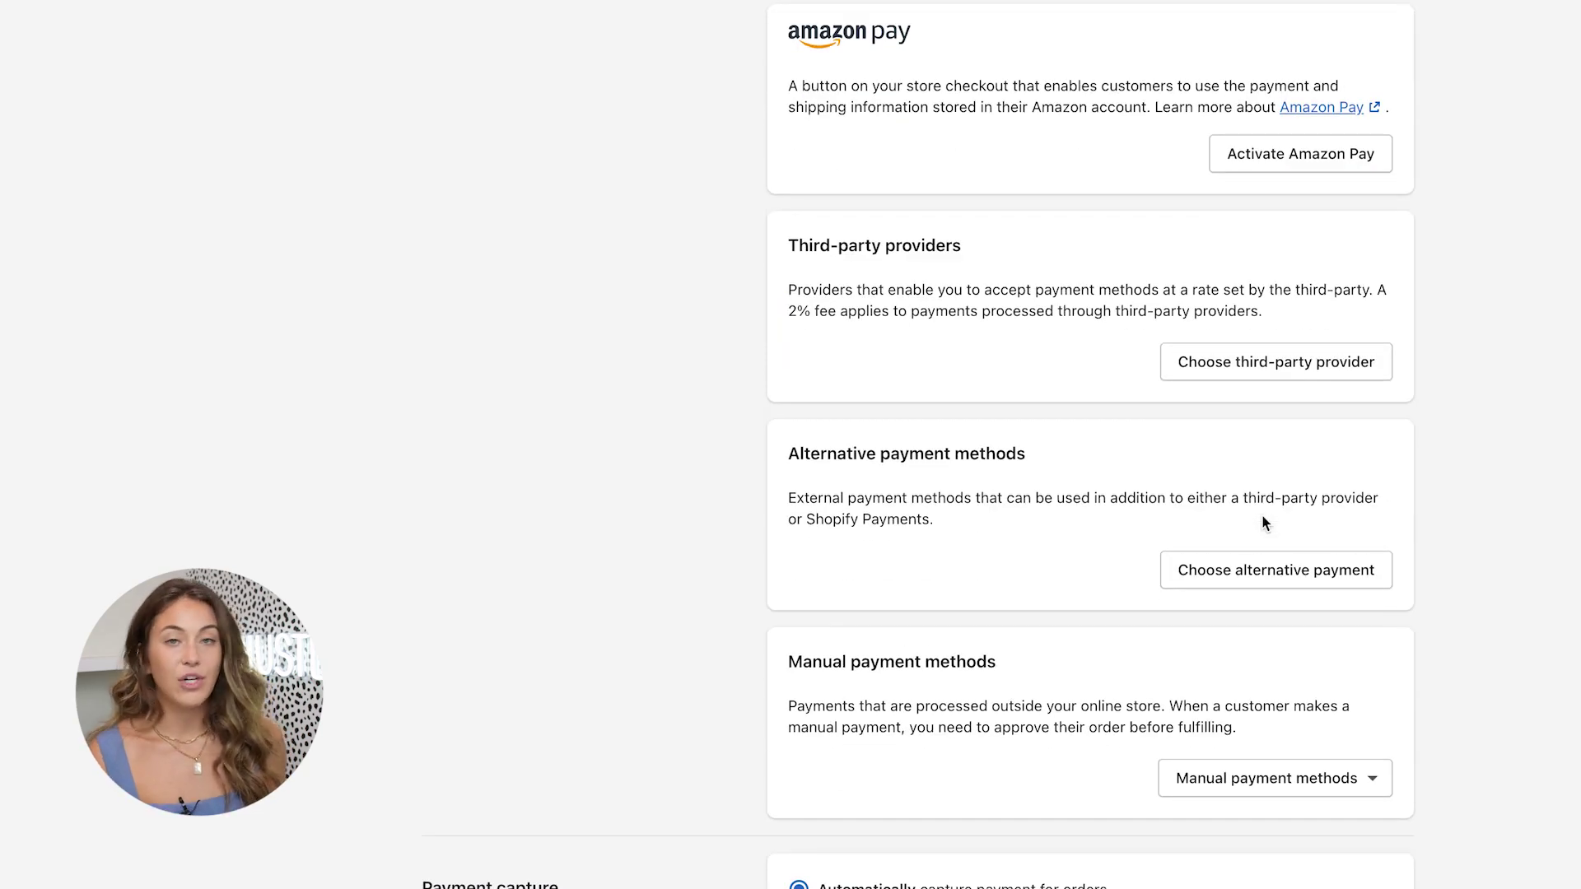
# - Review the payment providers again from Shopify Payments down to the payment capture options
pyautogui.scroll(12, 1263, 522)
pyautogui.scroll(-1, 1051, 300)
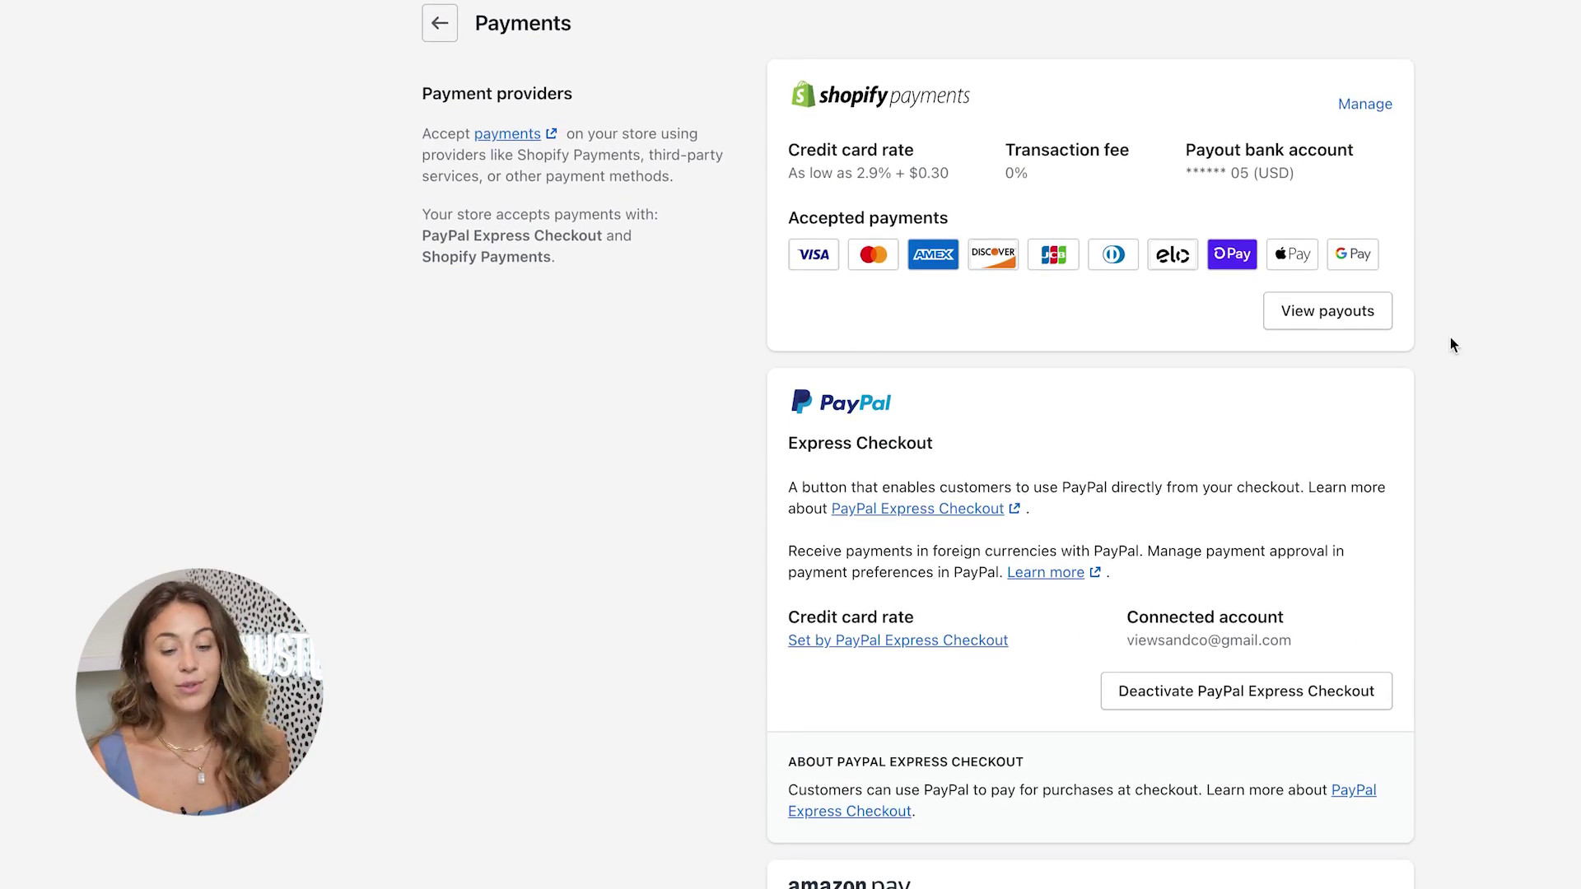
pyautogui.scroll(-4, 1450, 338)
pyautogui.scroll(4, 1450, 338)
pyautogui.scroll(-12, 1450, 338)
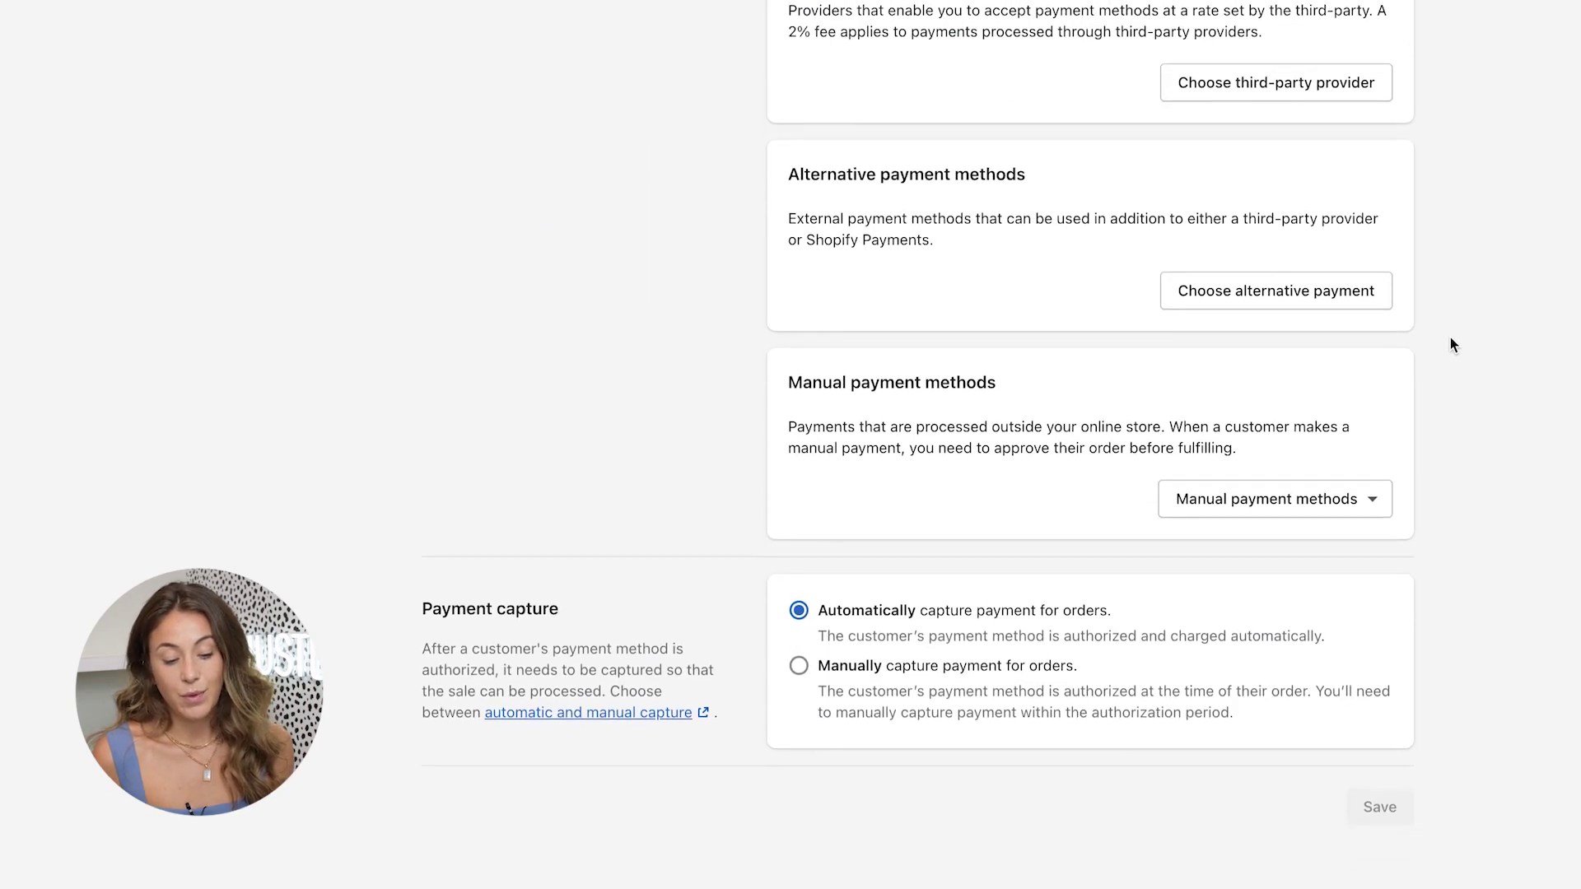
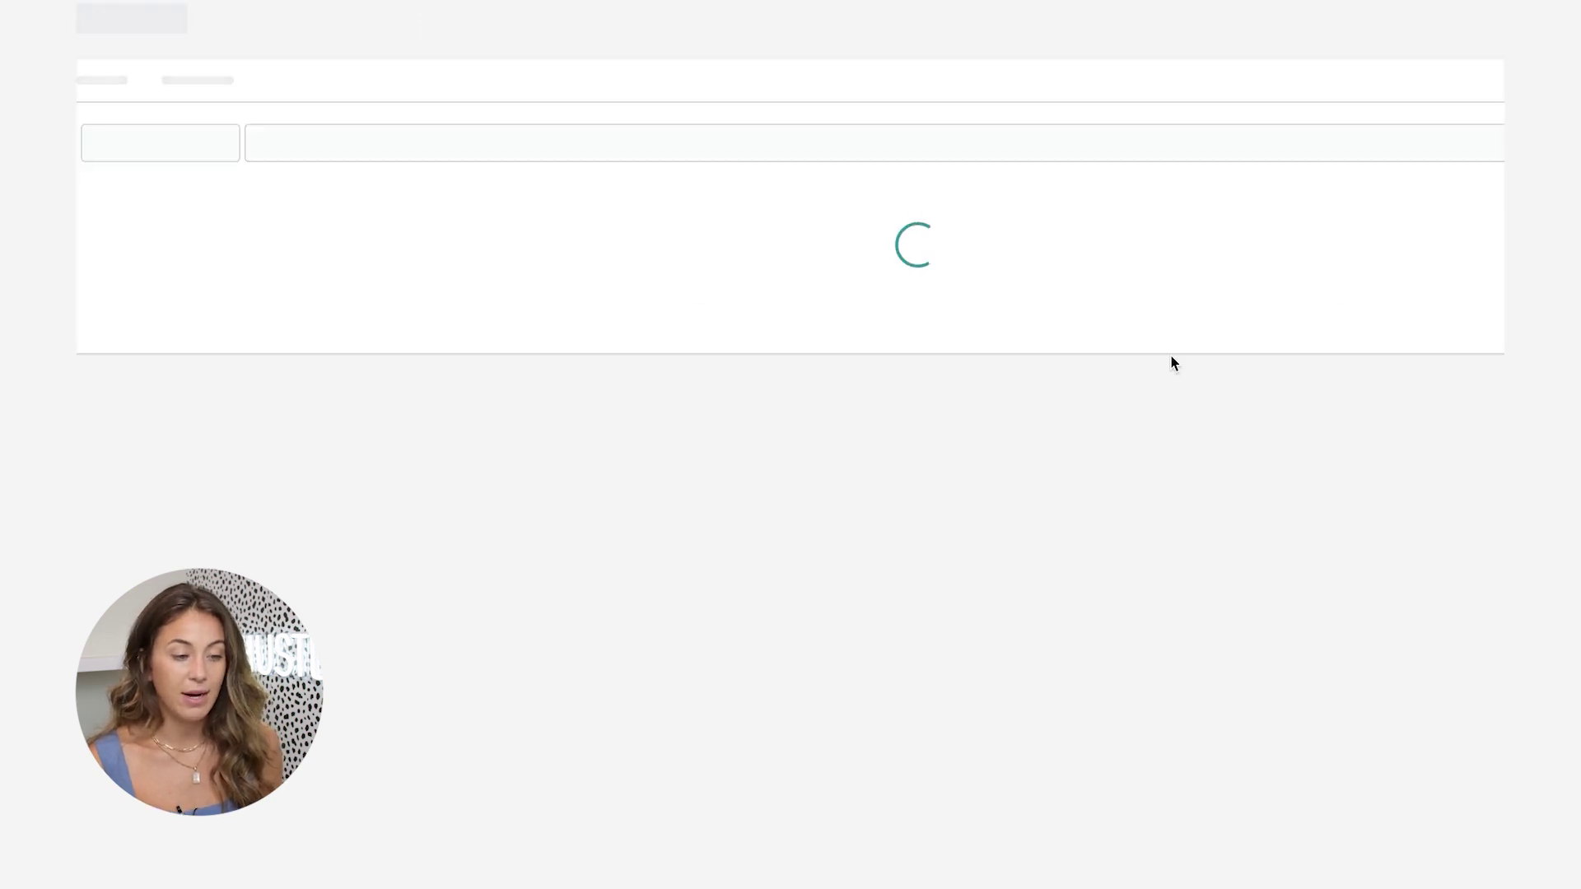
# - Review the payouts list with its charges, refunds and fees, and open the Jun 15, 2021 payout
pyautogui.scroll(-2, 1032, 357)
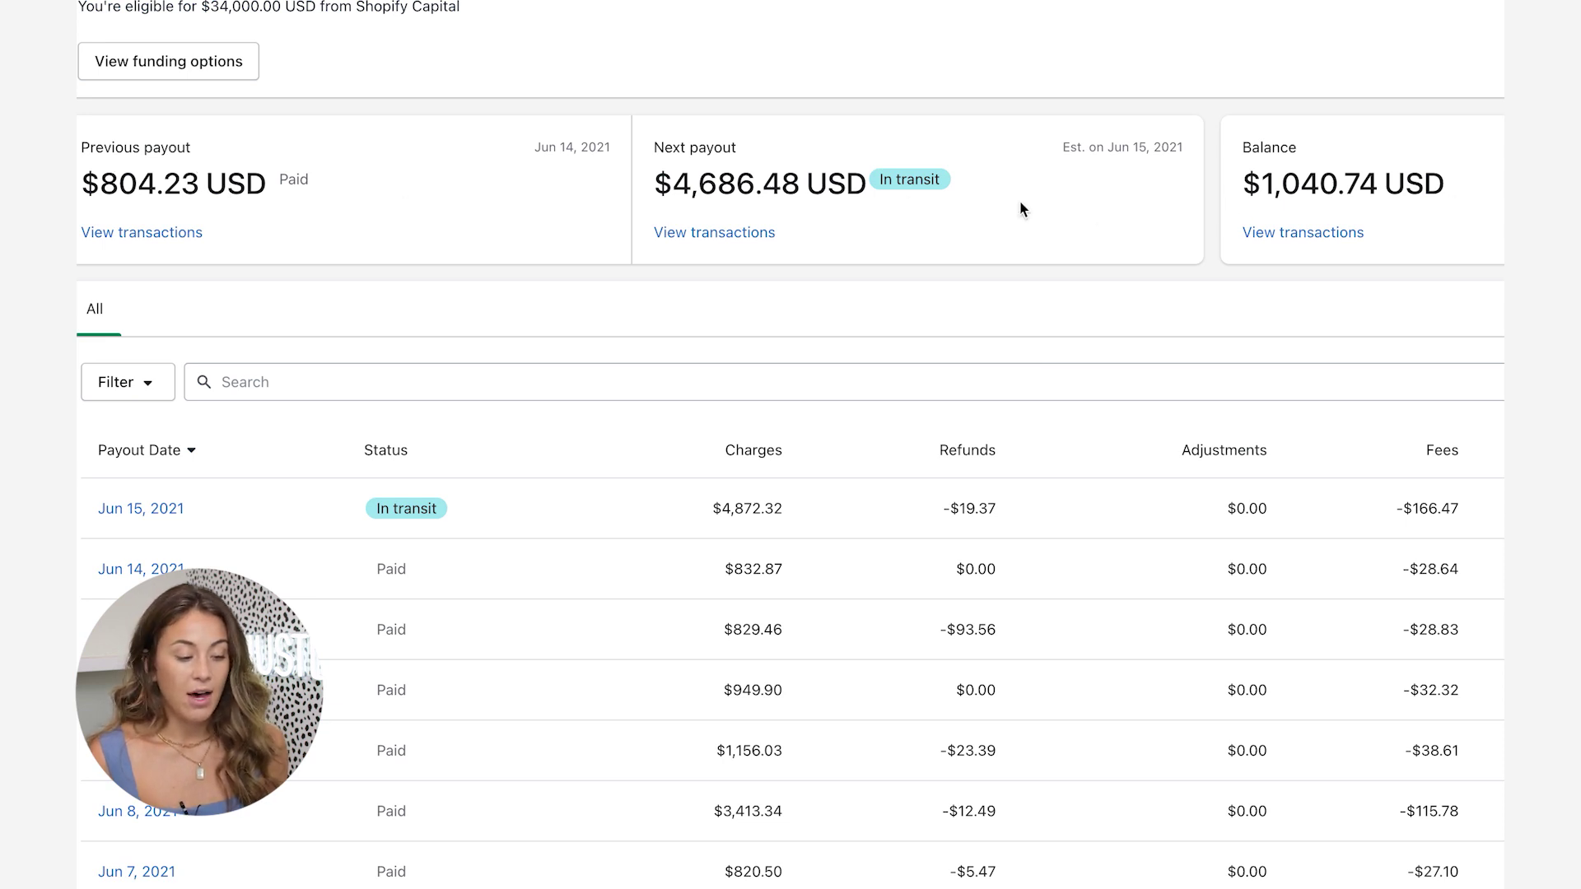
pyautogui.scroll(-4, 965, 433)
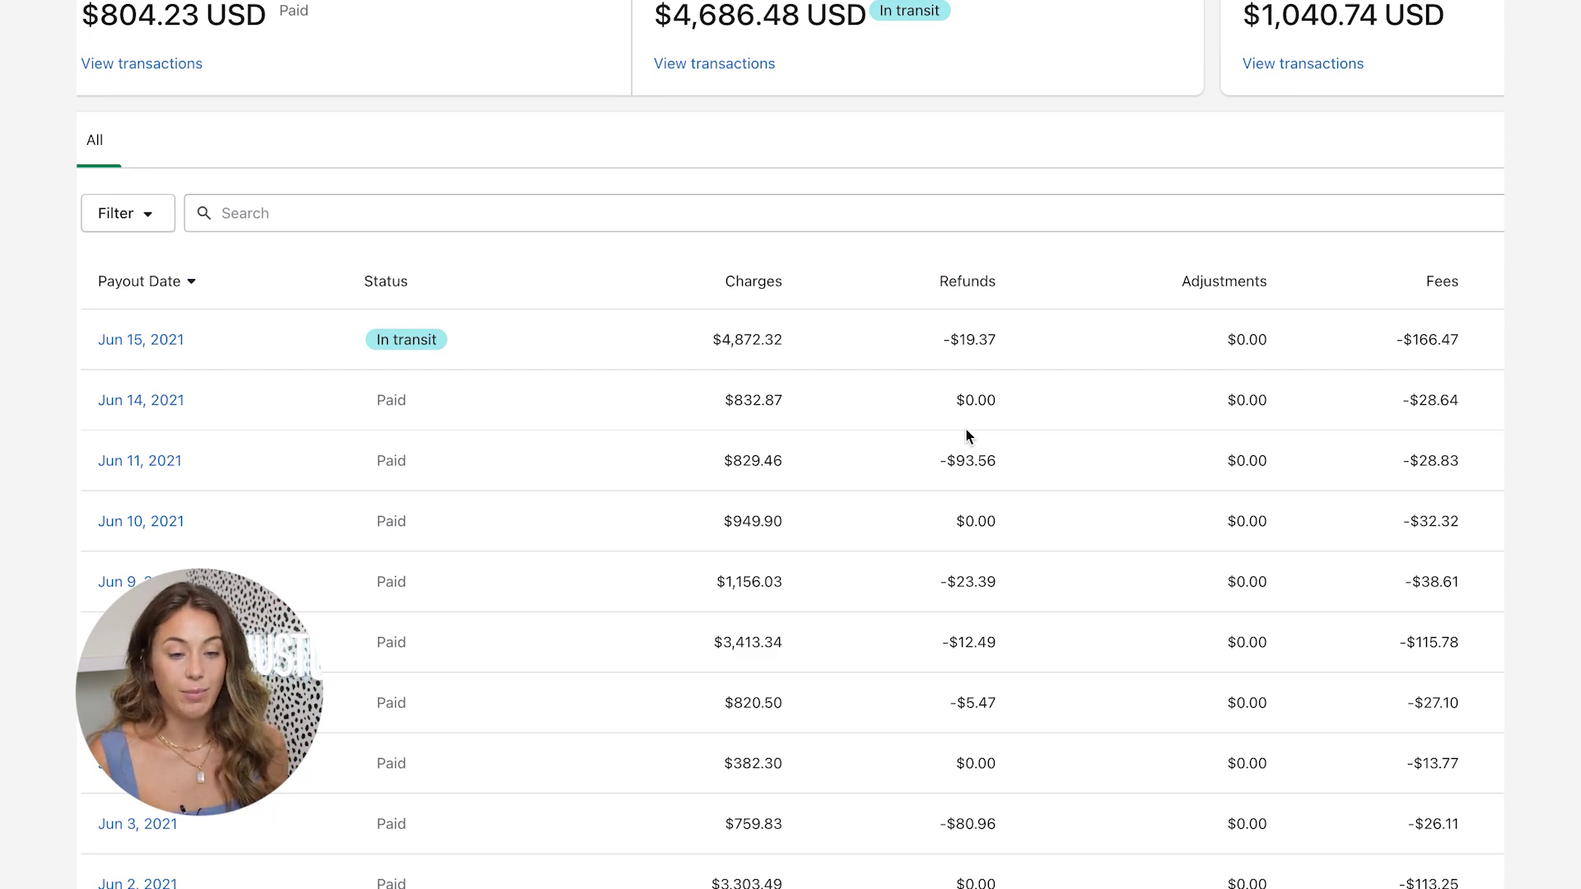
pyautogui.hscroll(3, 790, 444)
pyautogui.hscroll(-3, 790, 444)
pyautogui.hscroll(-2, 183, 388)
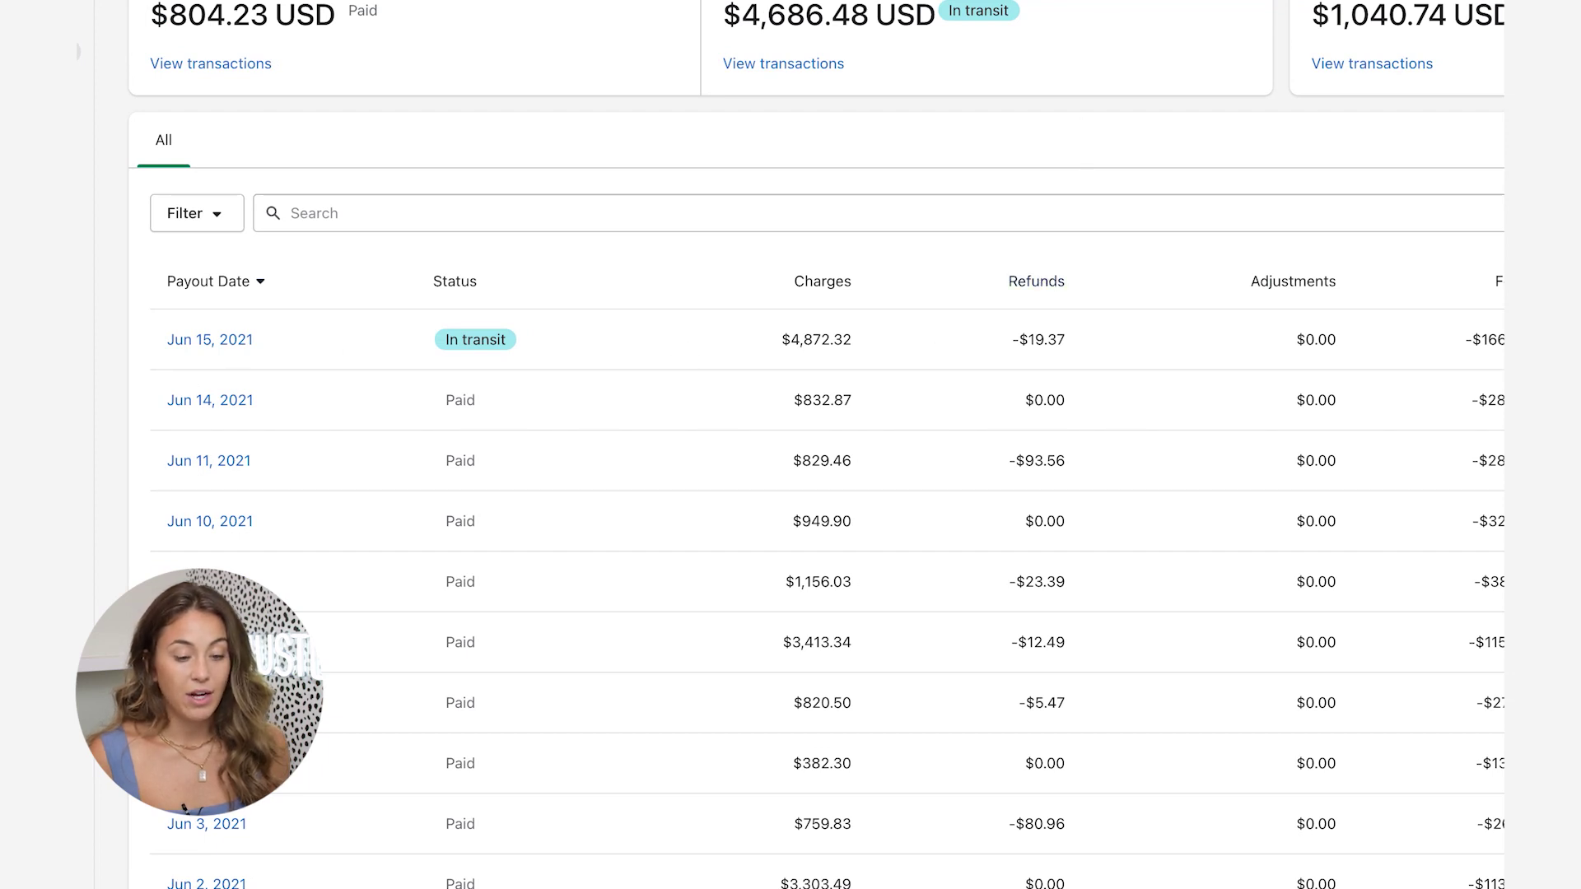
pyautogui.hscroll(4, 791, 445)
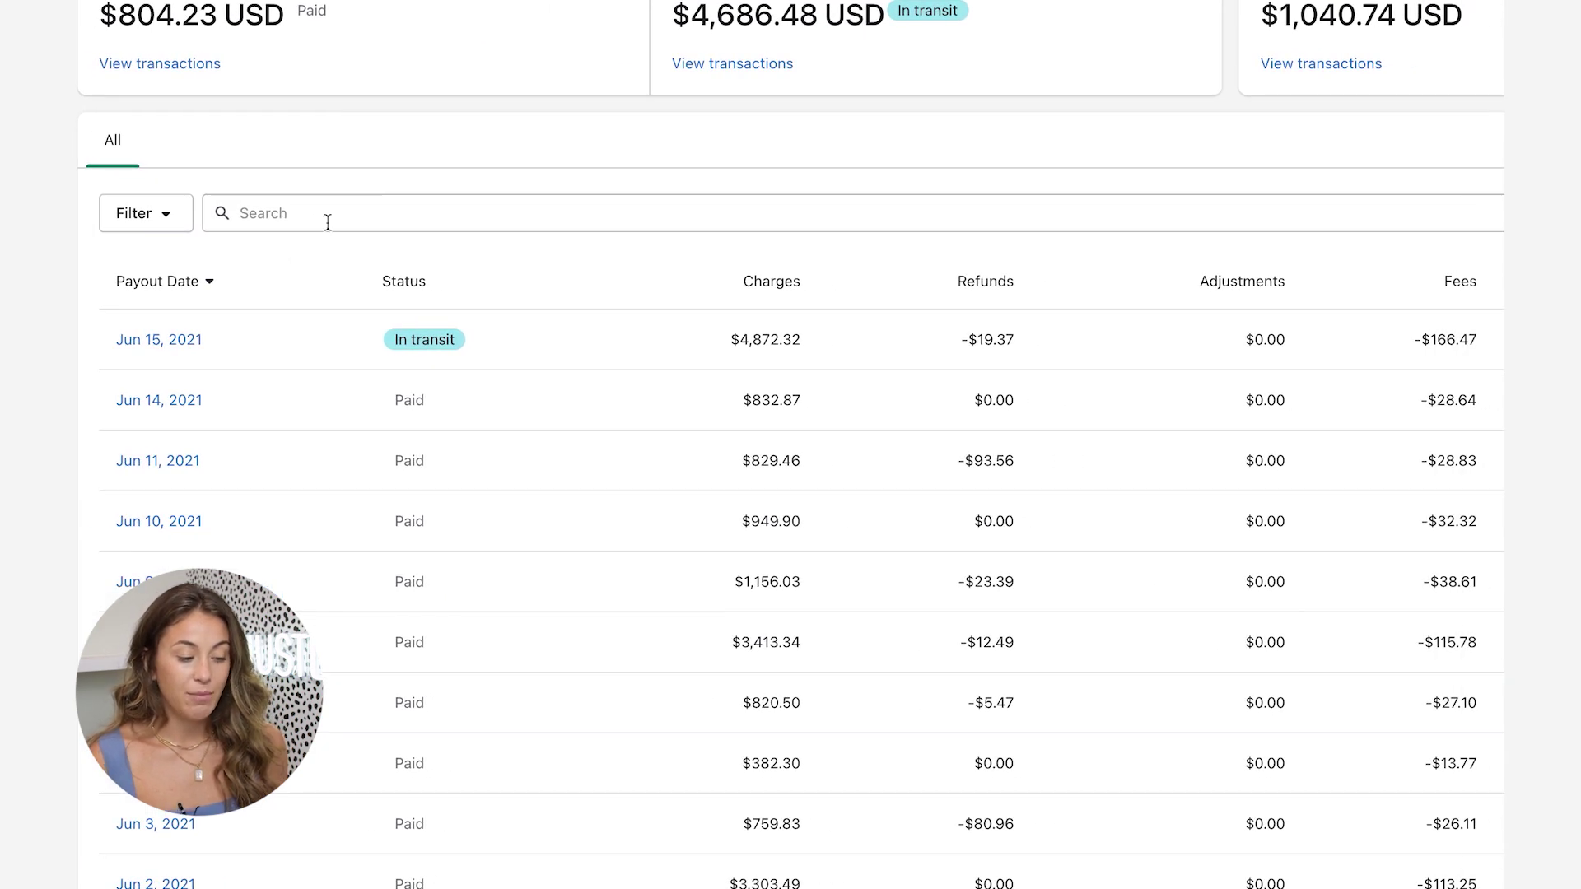
pyautogui.click(162, 339)
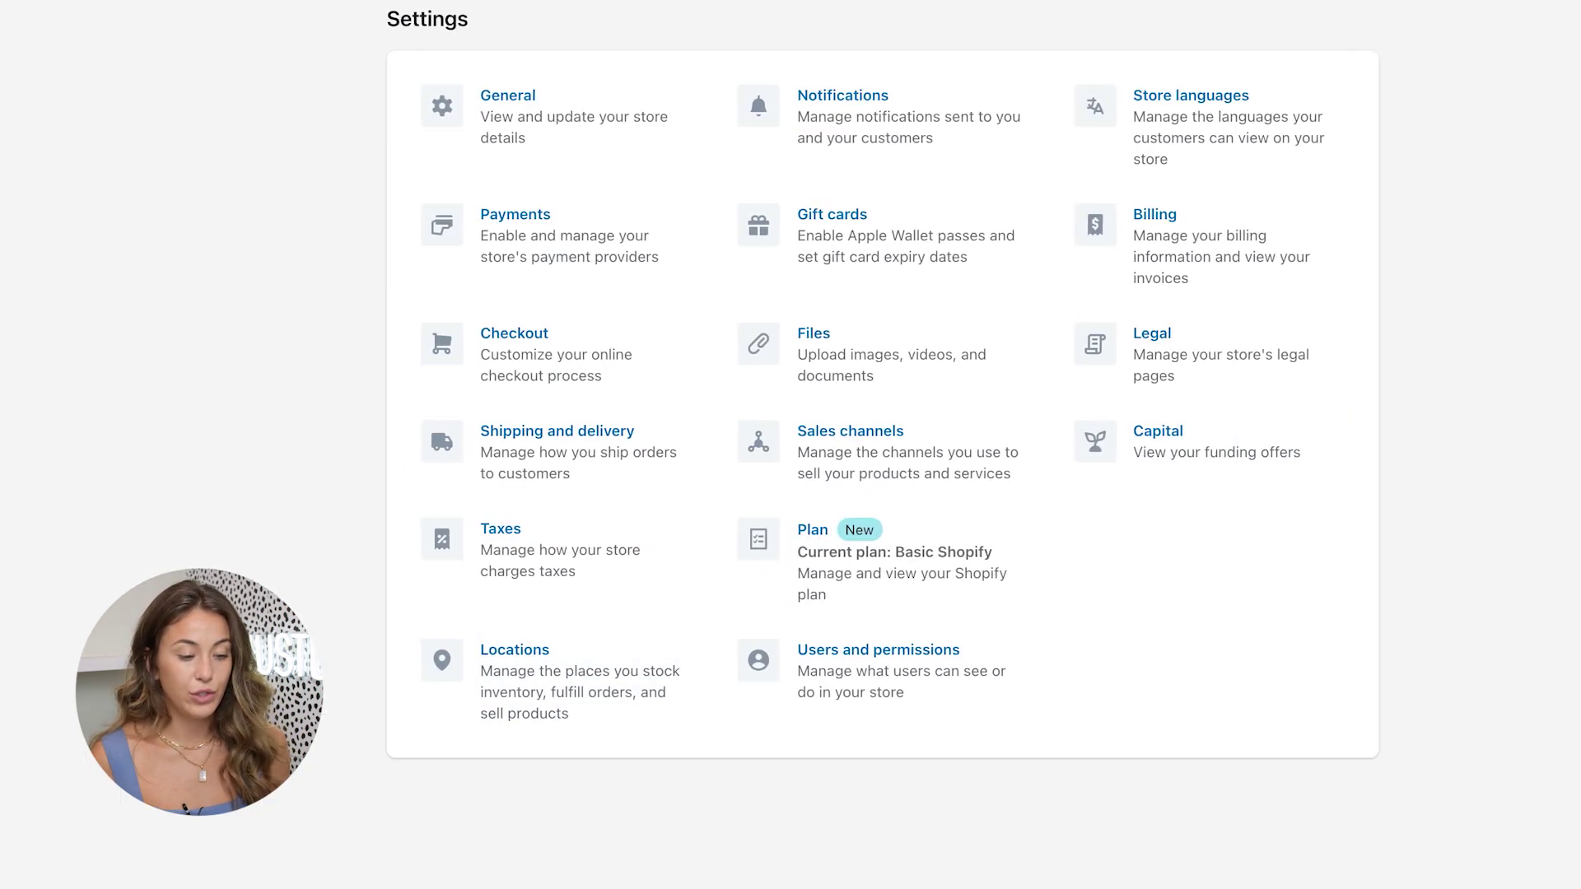
# - From the Billing settings, open the most recent fee threshold bill in the full billing history and expand its shipping charges
pyautogui.click(1135, 222)
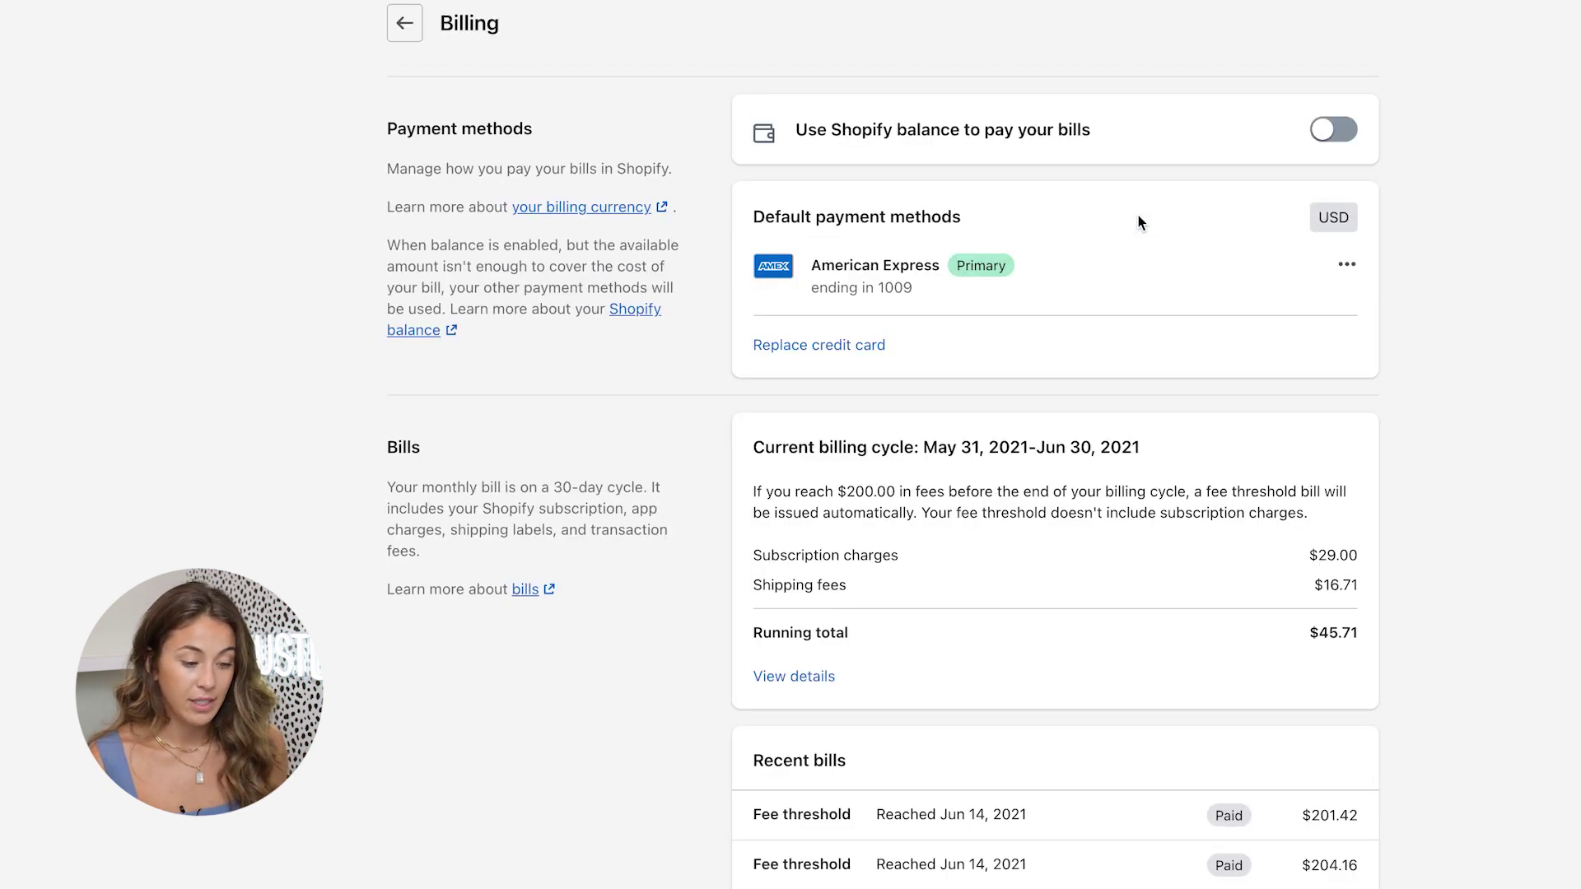
pyautogui.scroll(-3, 733, 629)
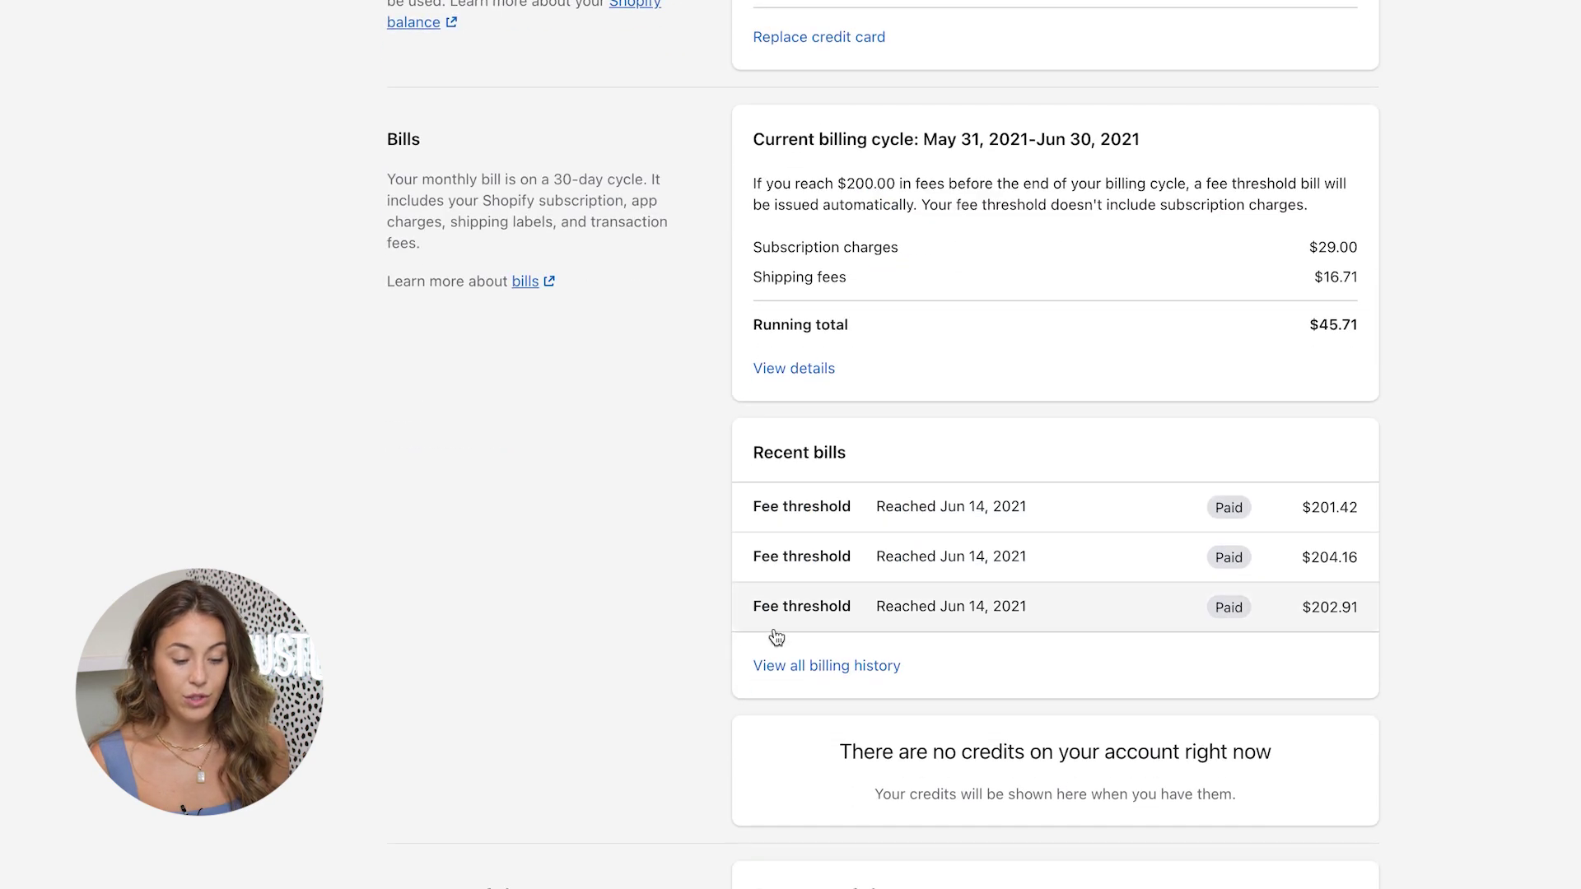
pyautogui.click(852, 665)
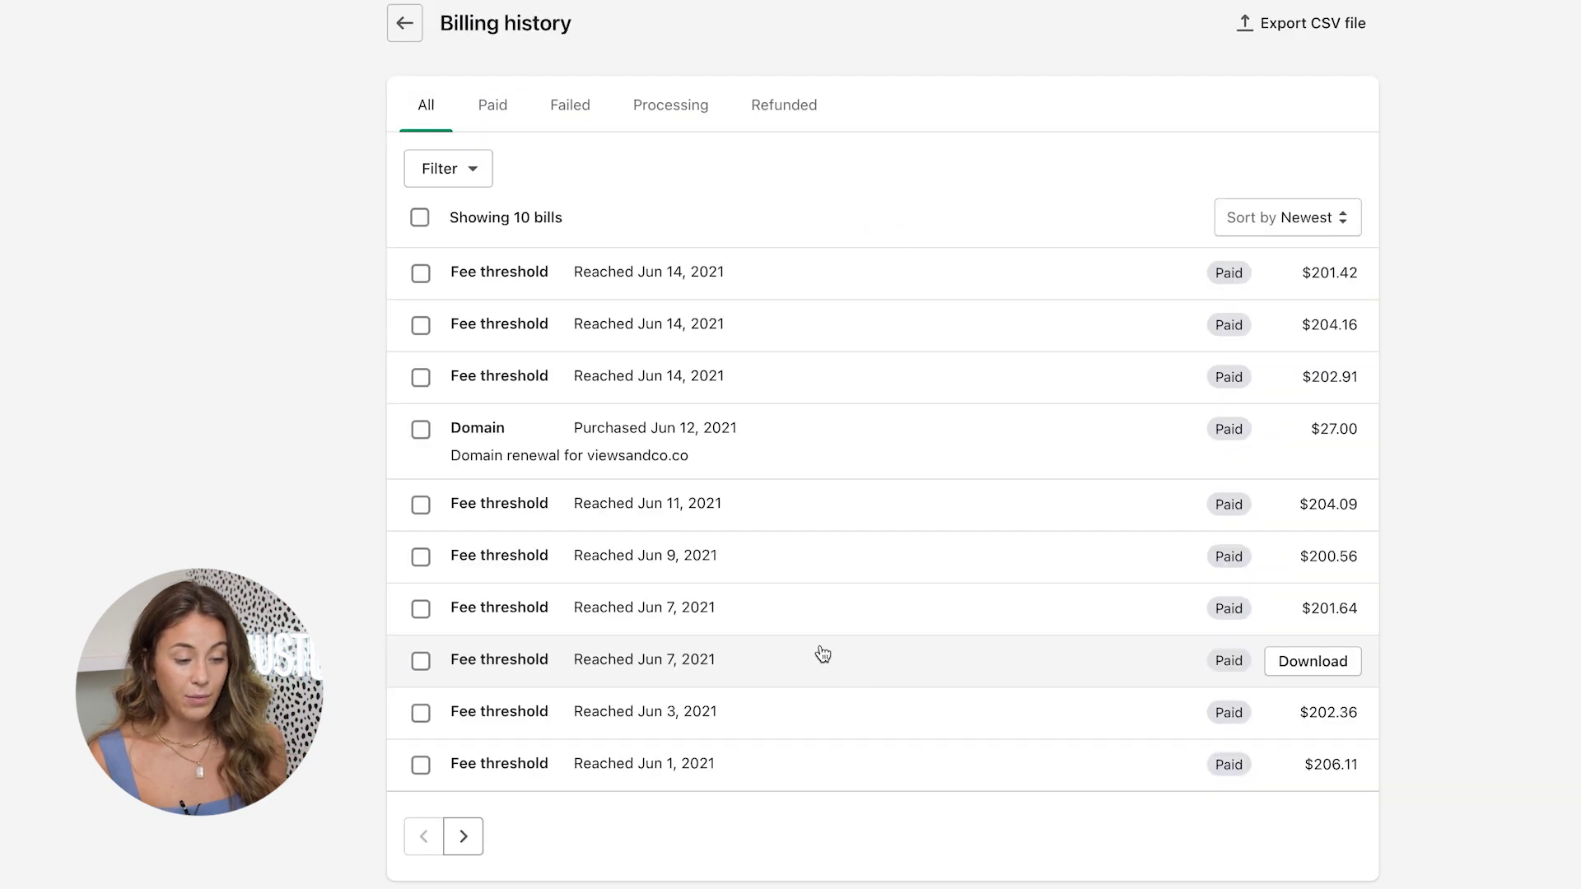
pyautogui.click(519, 274)
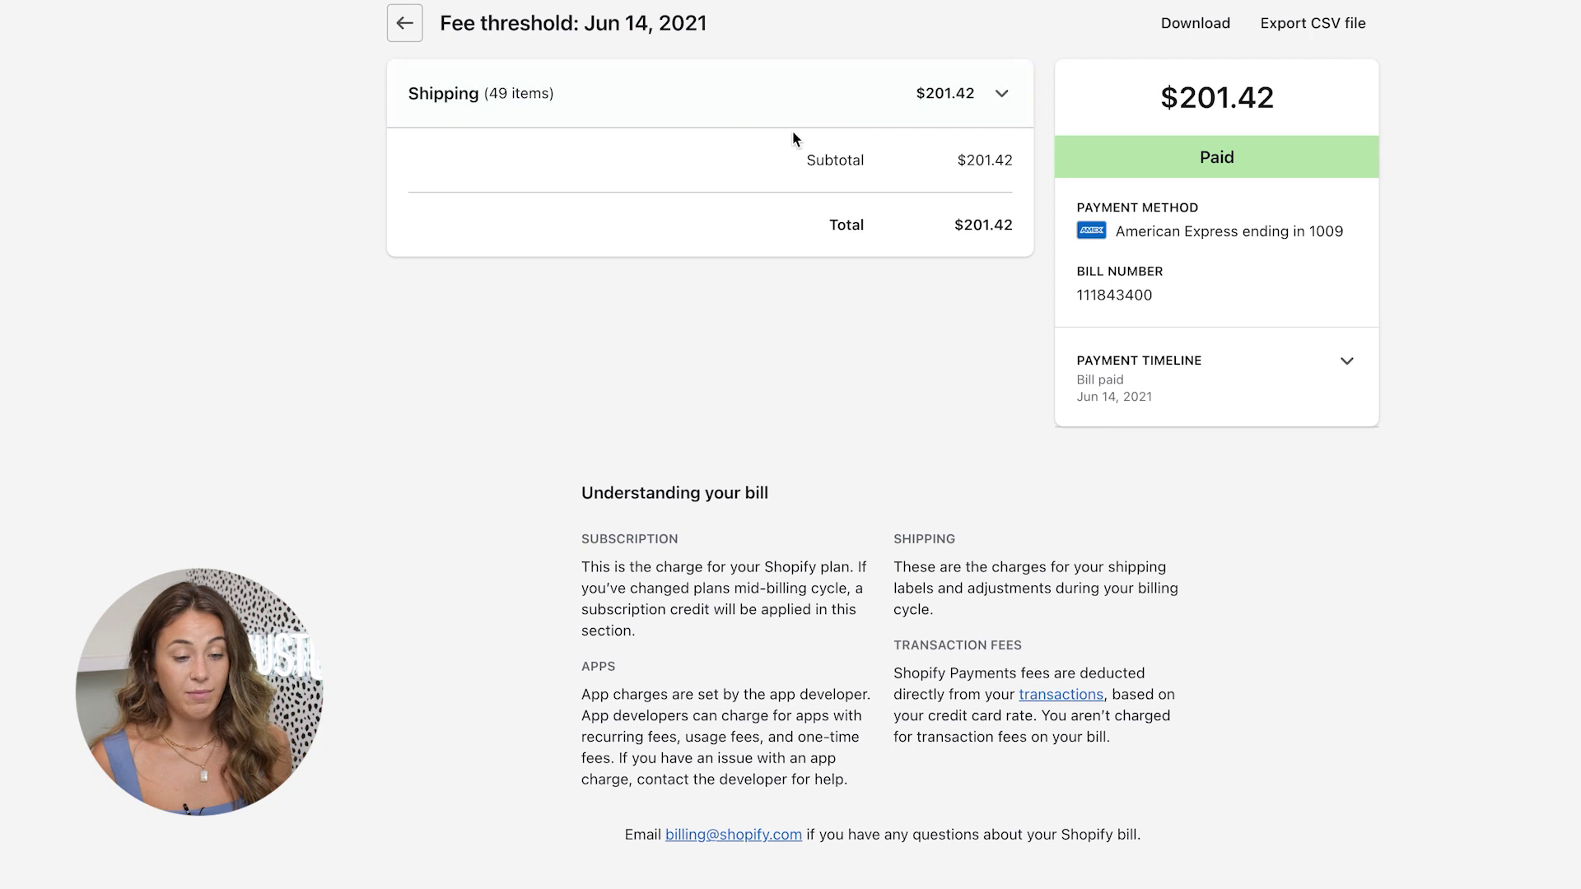
pyautogui.click(980, 97)
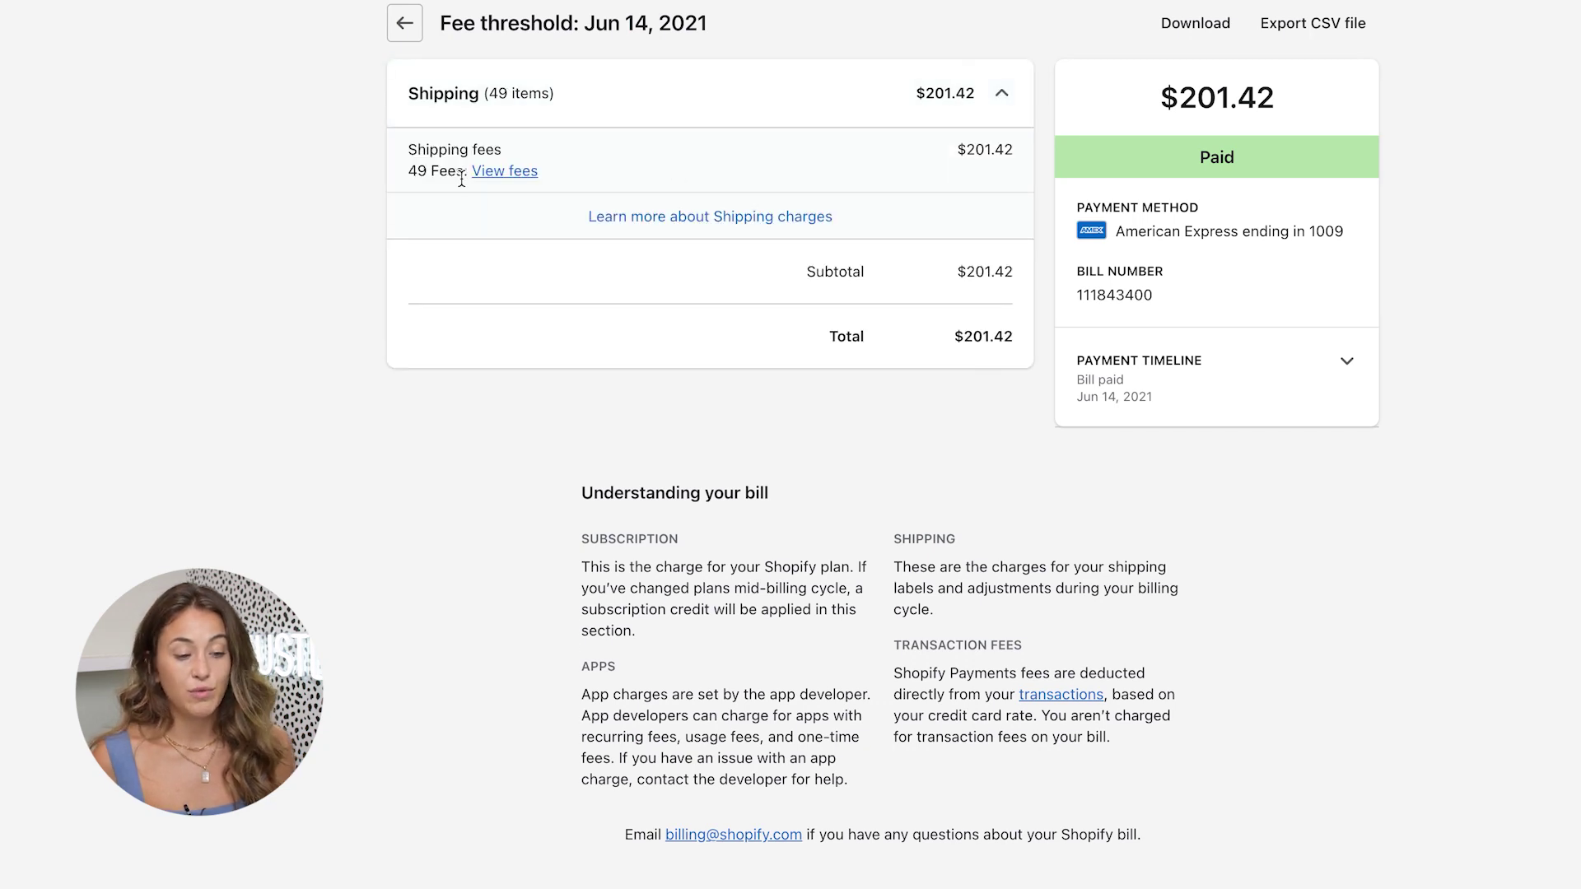